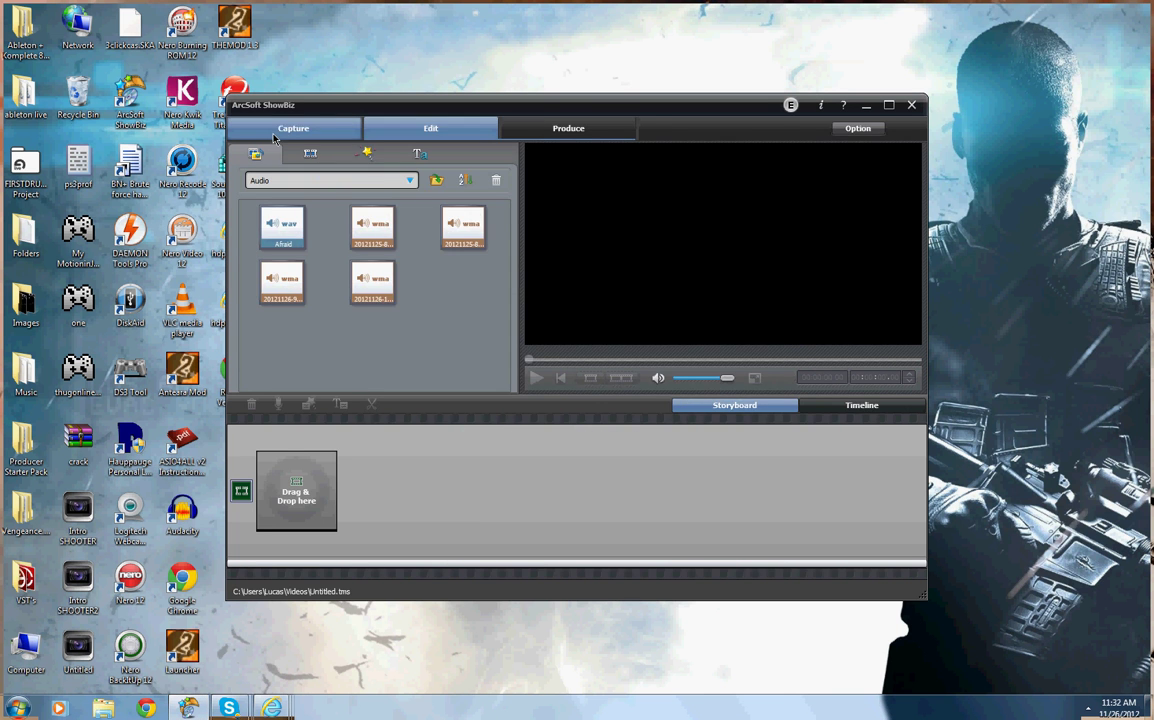
- Open Capture with the Hauppauge Siena source, Component (YPbPr) video and Line In (RCA) audio
left_click(280, 125)
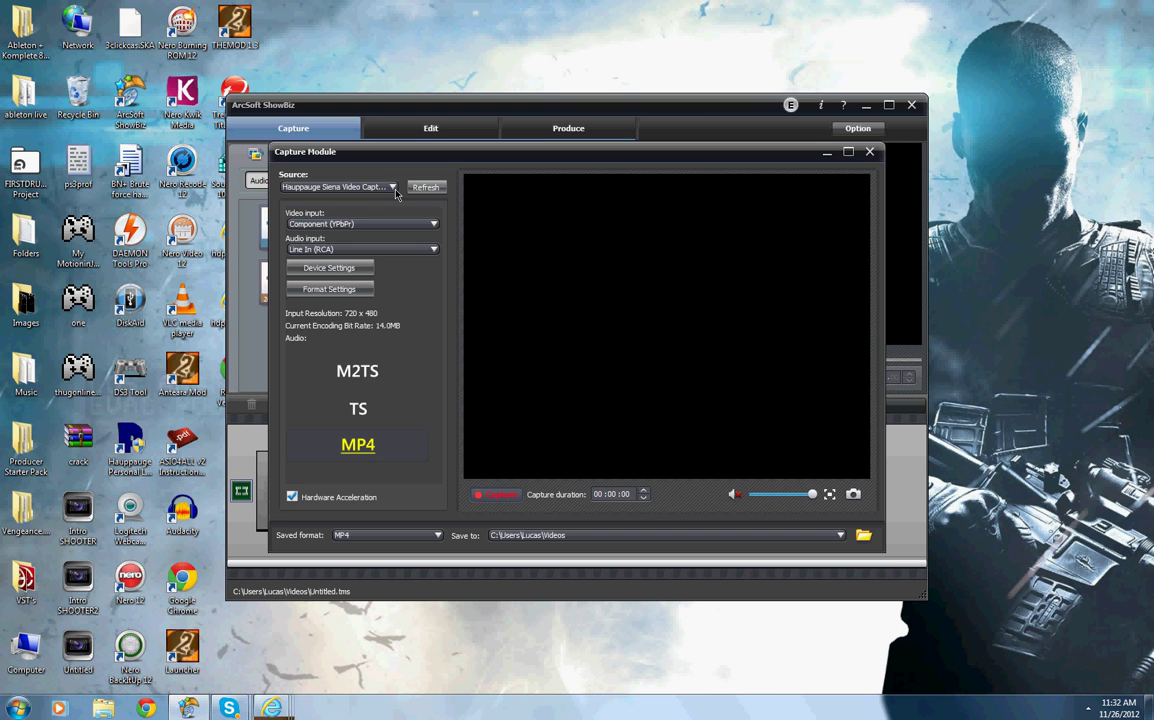
left_click(393, 188)
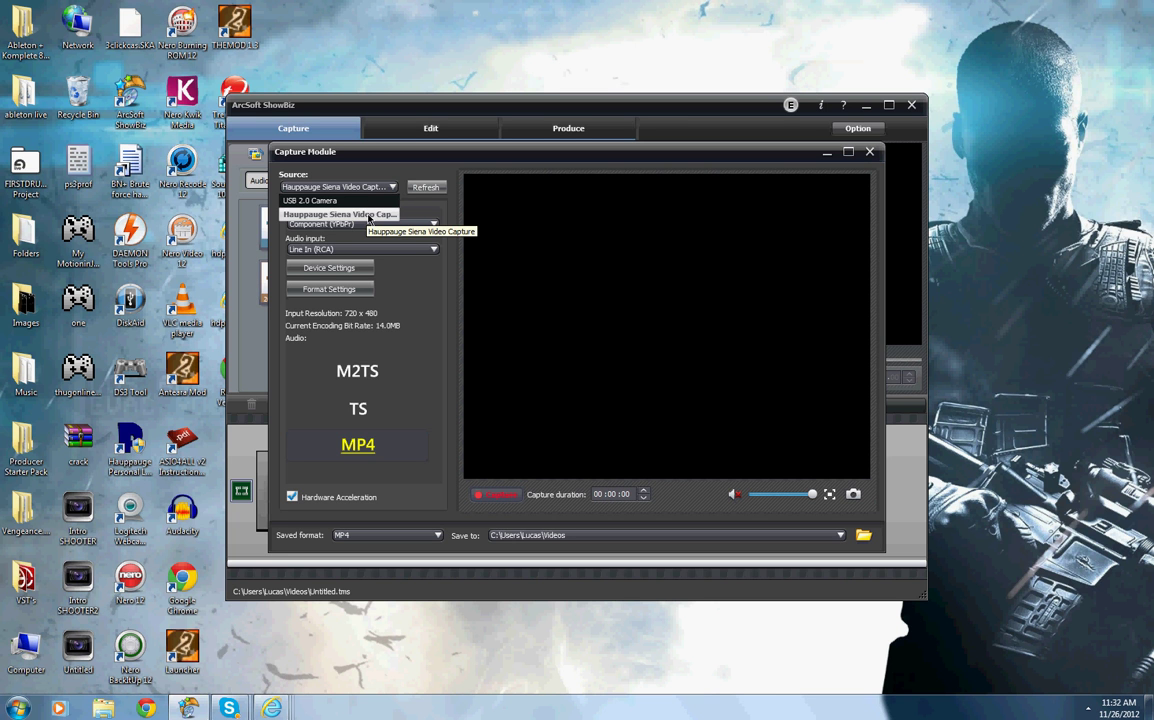
left_click(369, 216)
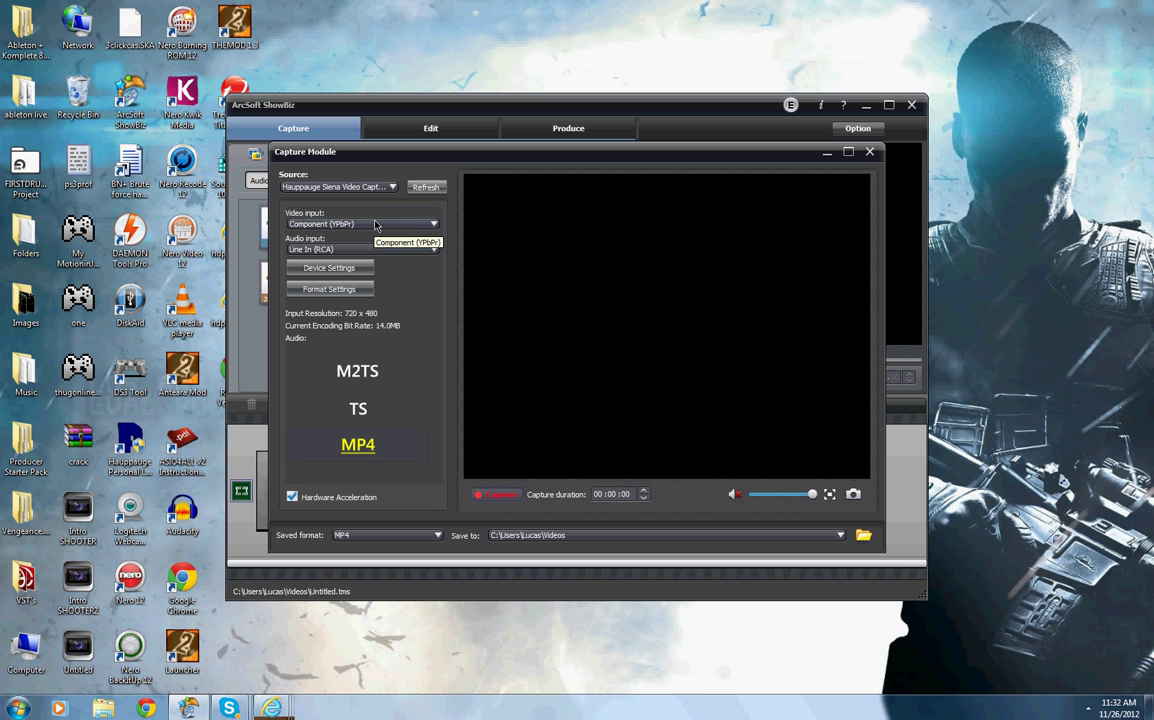
left_click(375, 224)
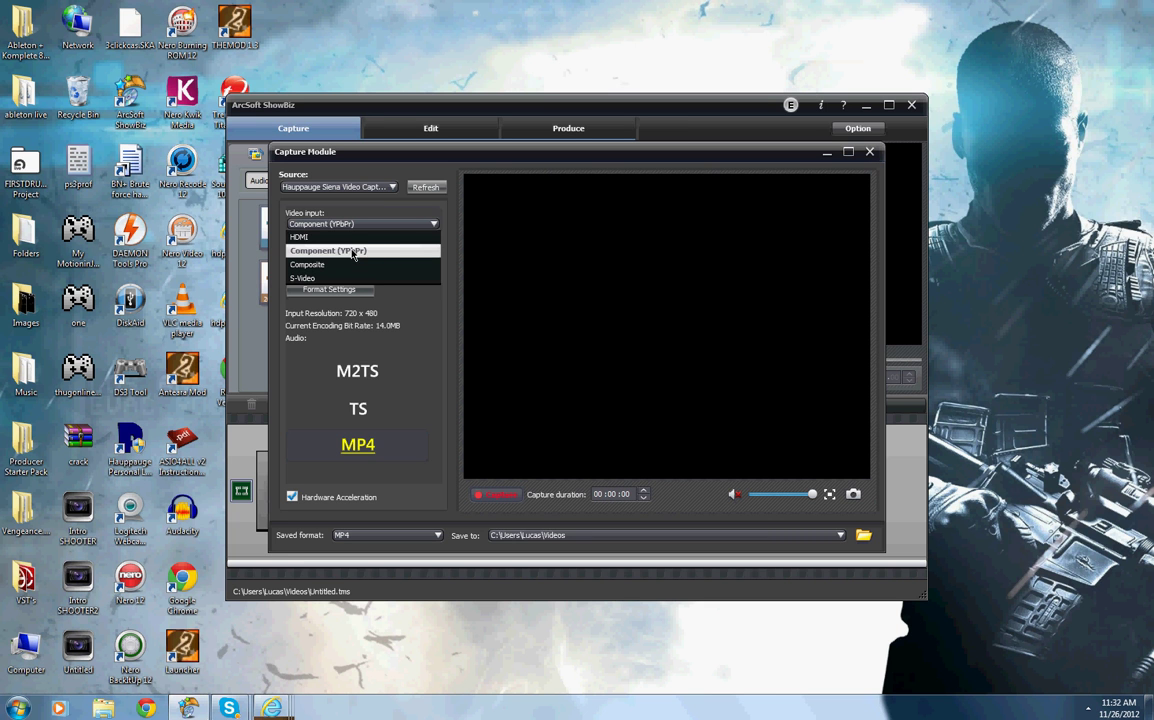
left_click(352, 254)
left_click(352, 250)
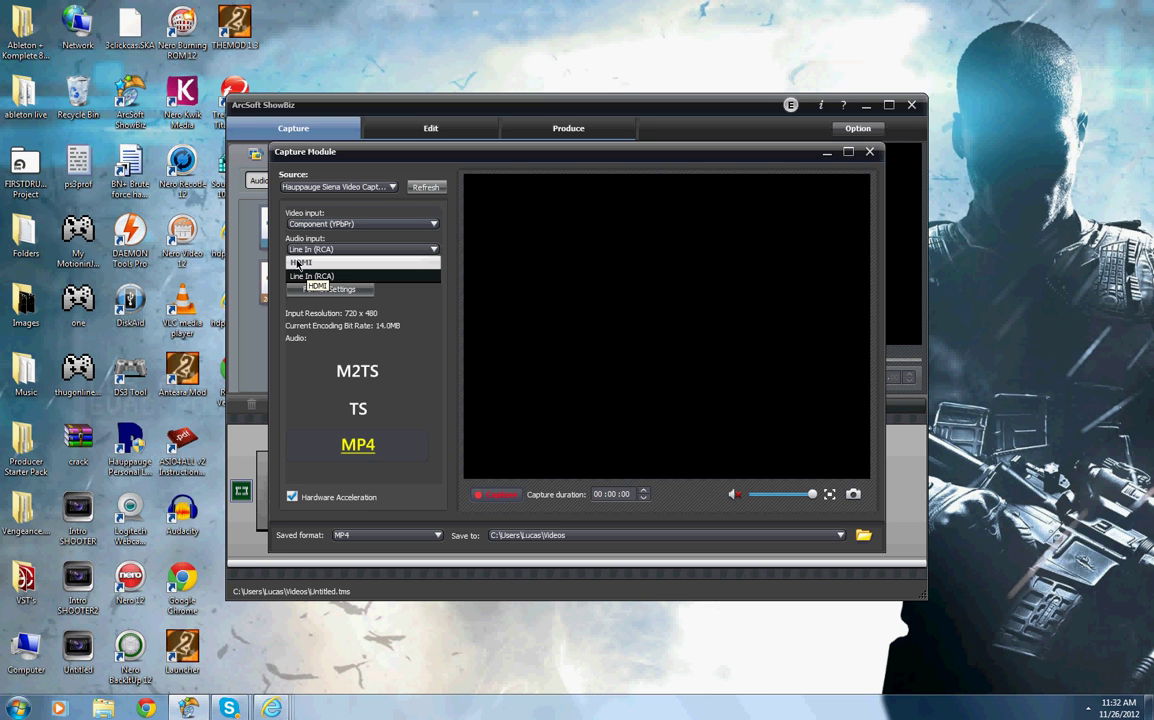
left_click(322, 276)
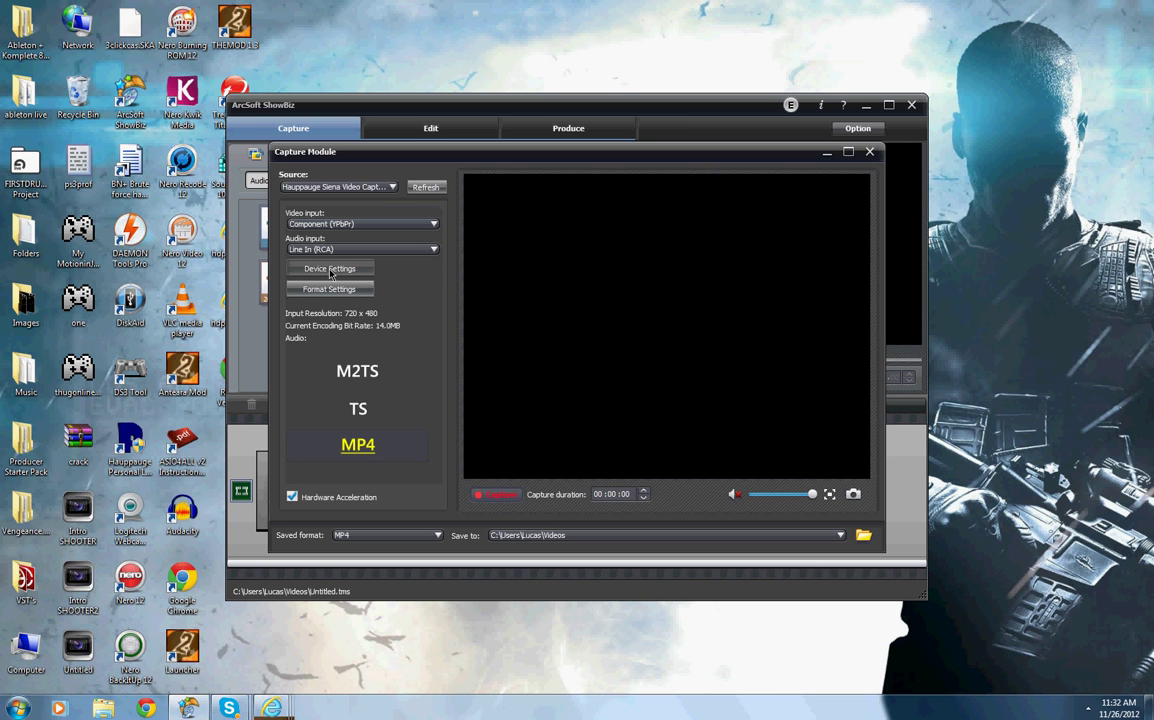
left_click(330, 270)
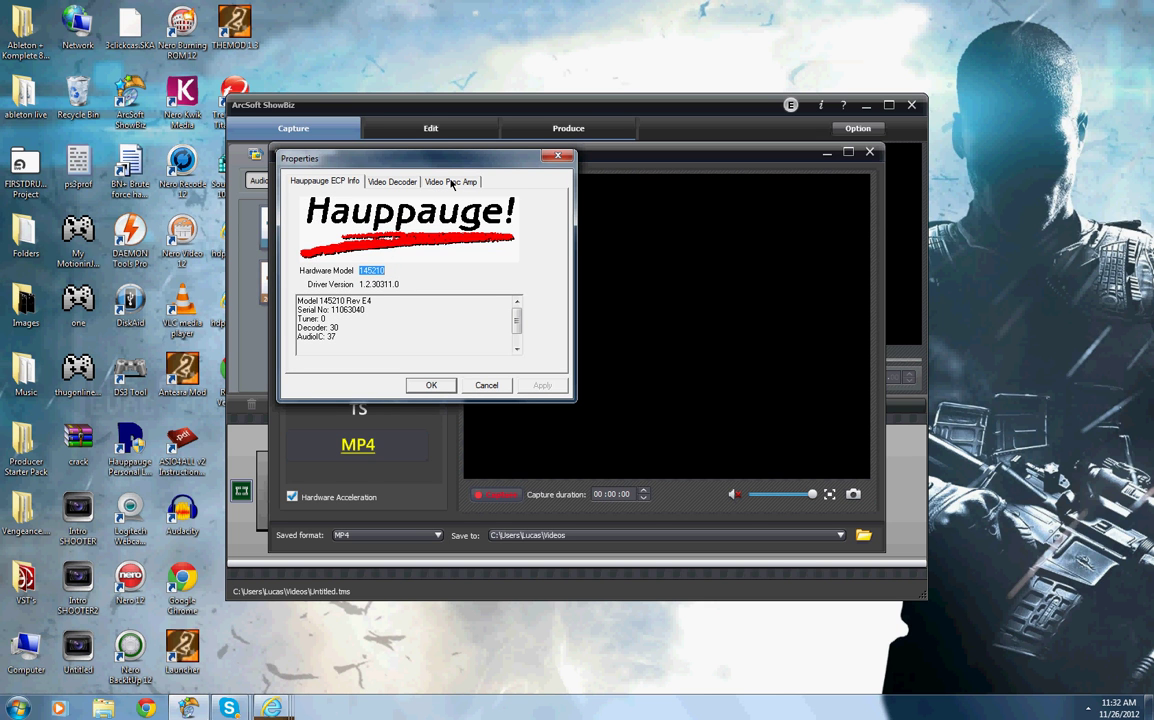
left_click(450, 182)
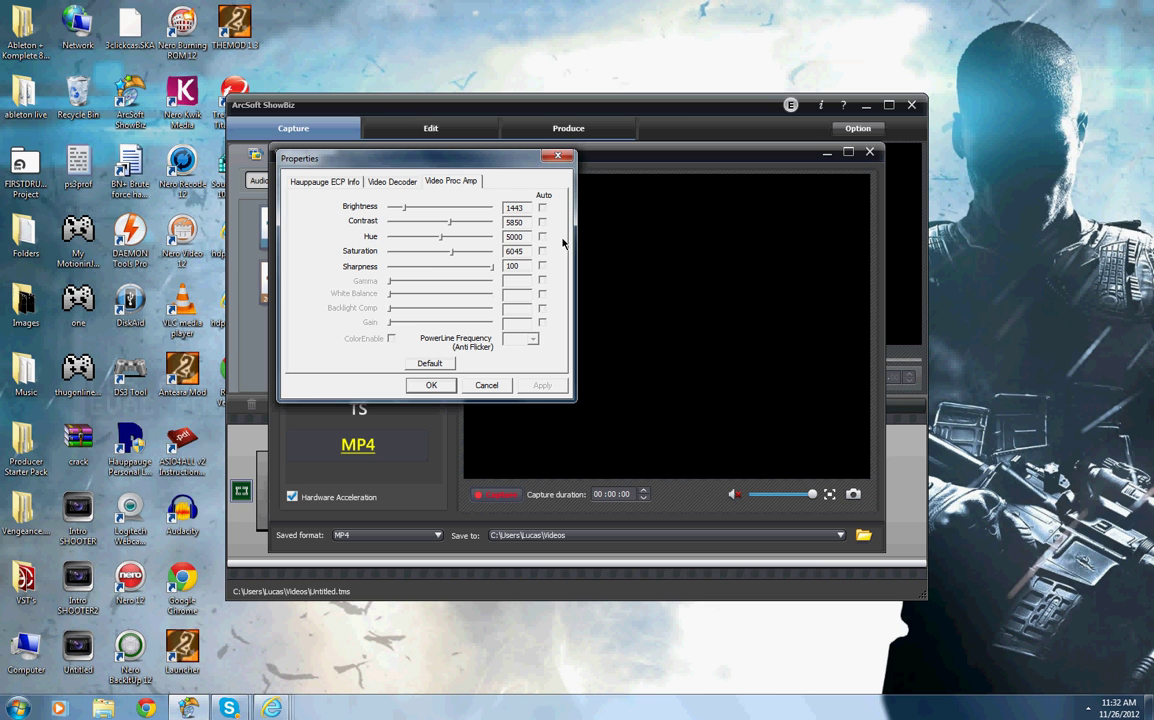
left_click(486, 386)
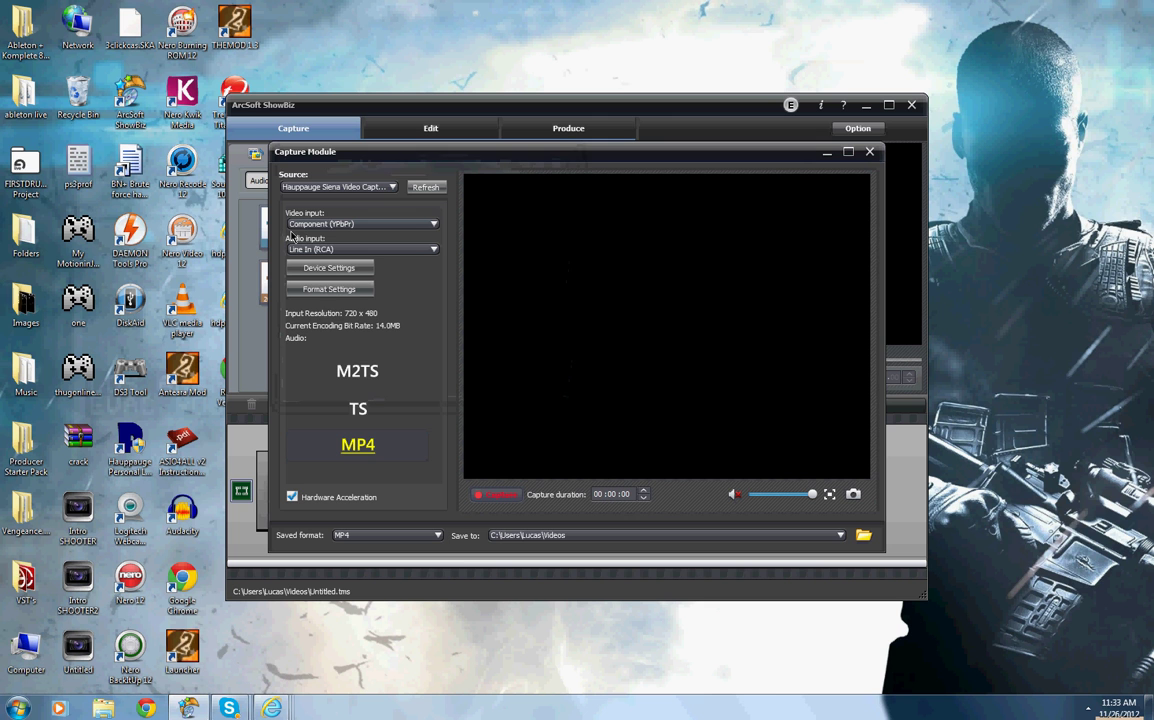
- Check Format Settings, keep the video encoder's bit rate mode at Constant, then cancel
left_click(324, 297)
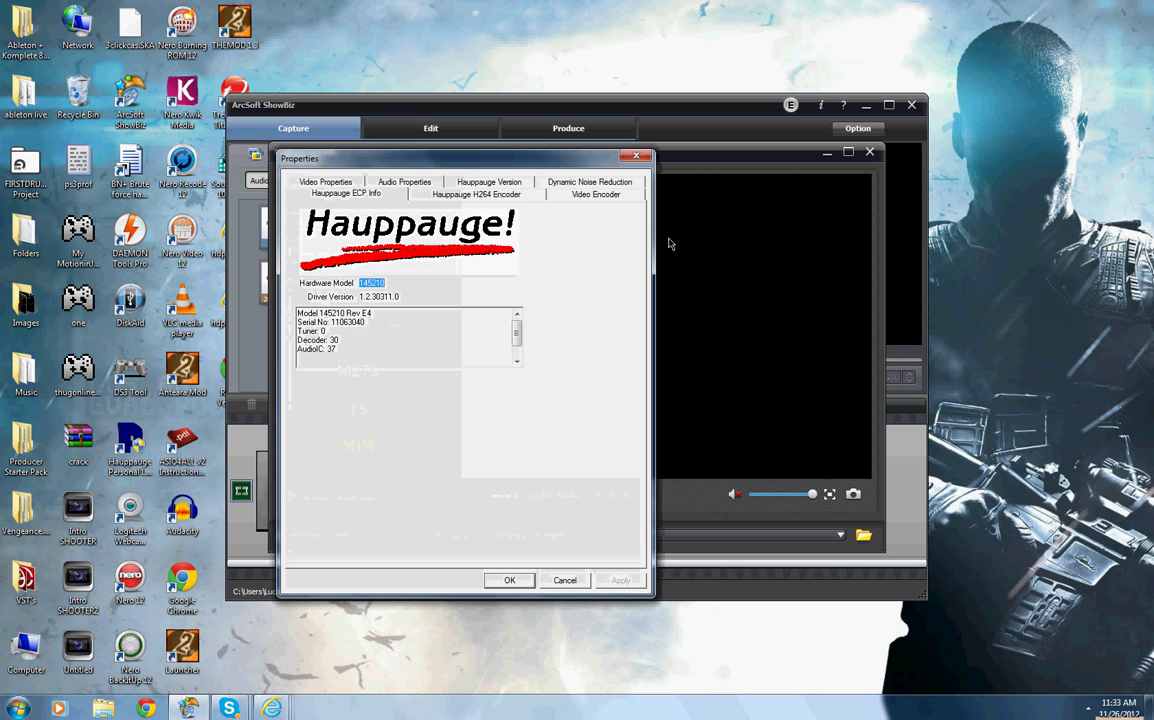
left_click(588, 197)
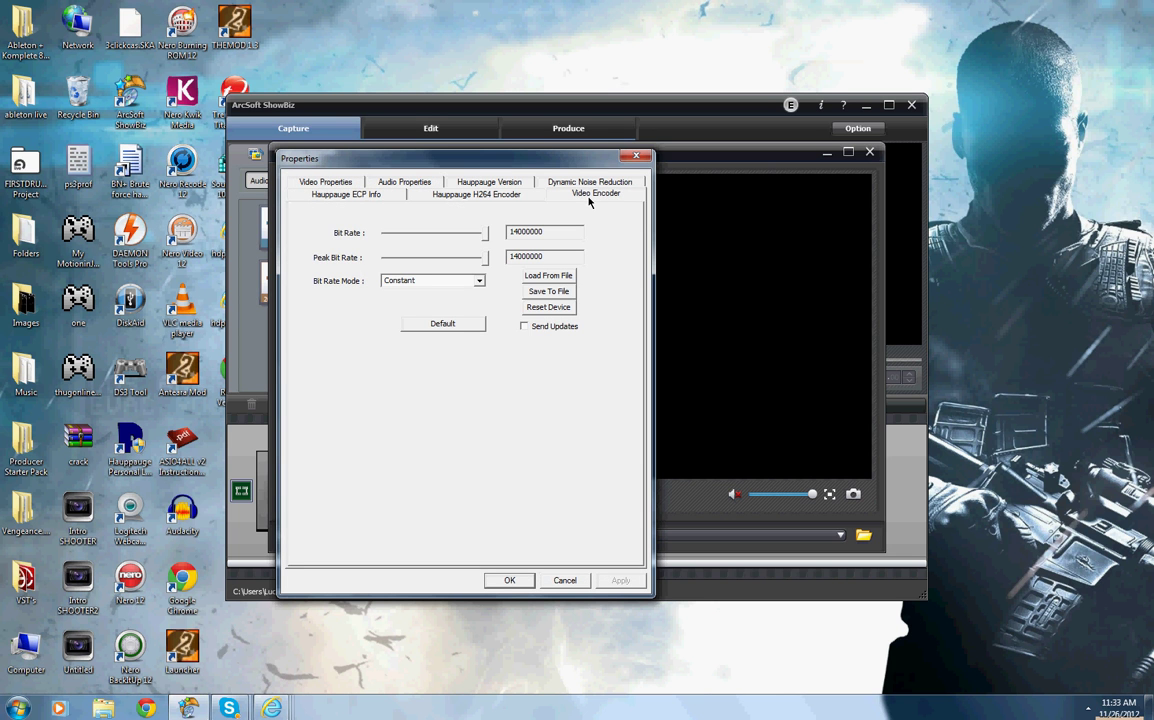
left_click(478, 281)
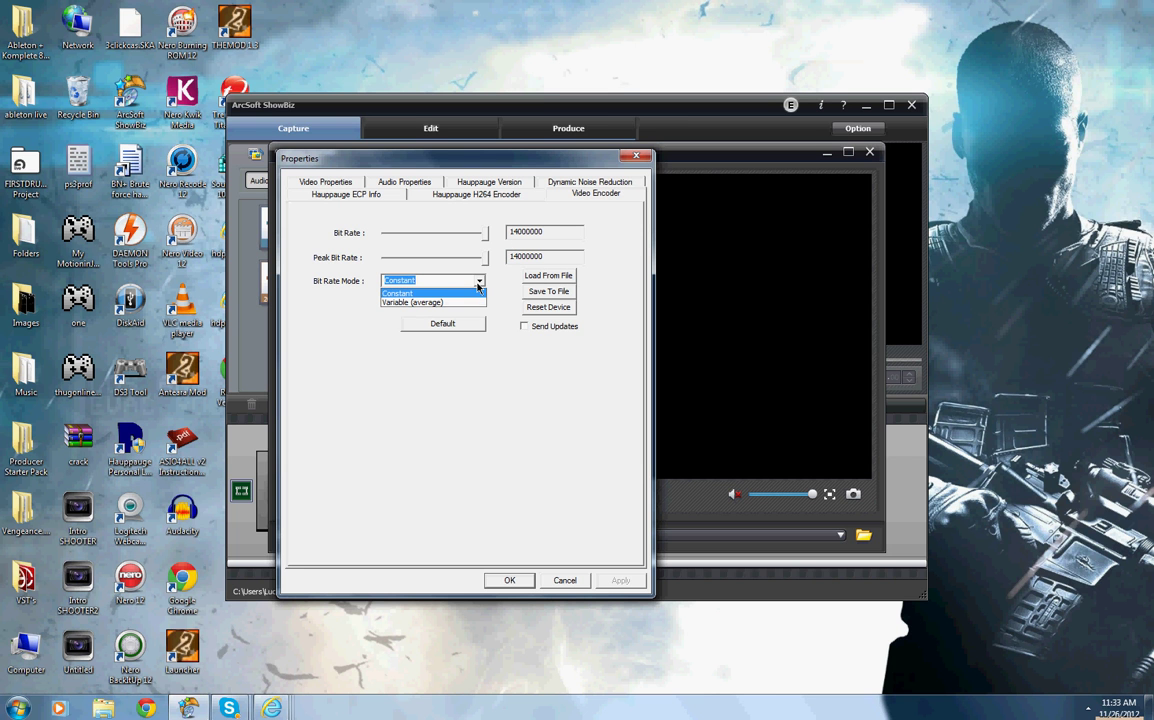
left_click(430, 292)
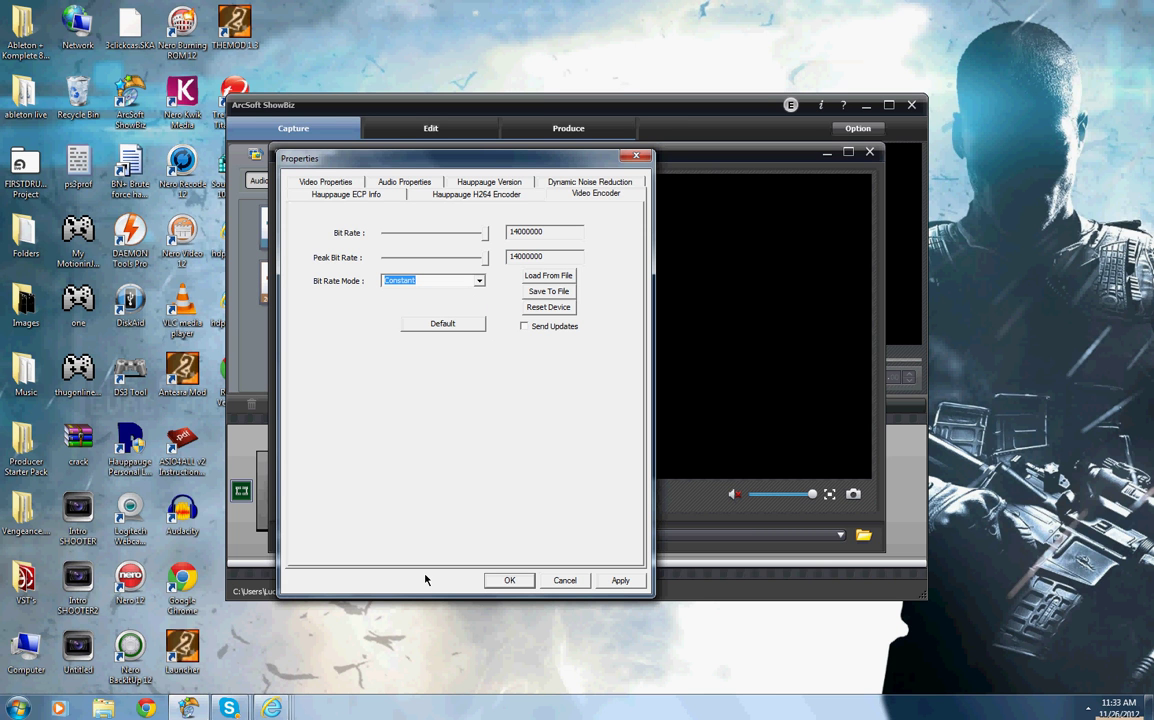
left_click(574, 583)
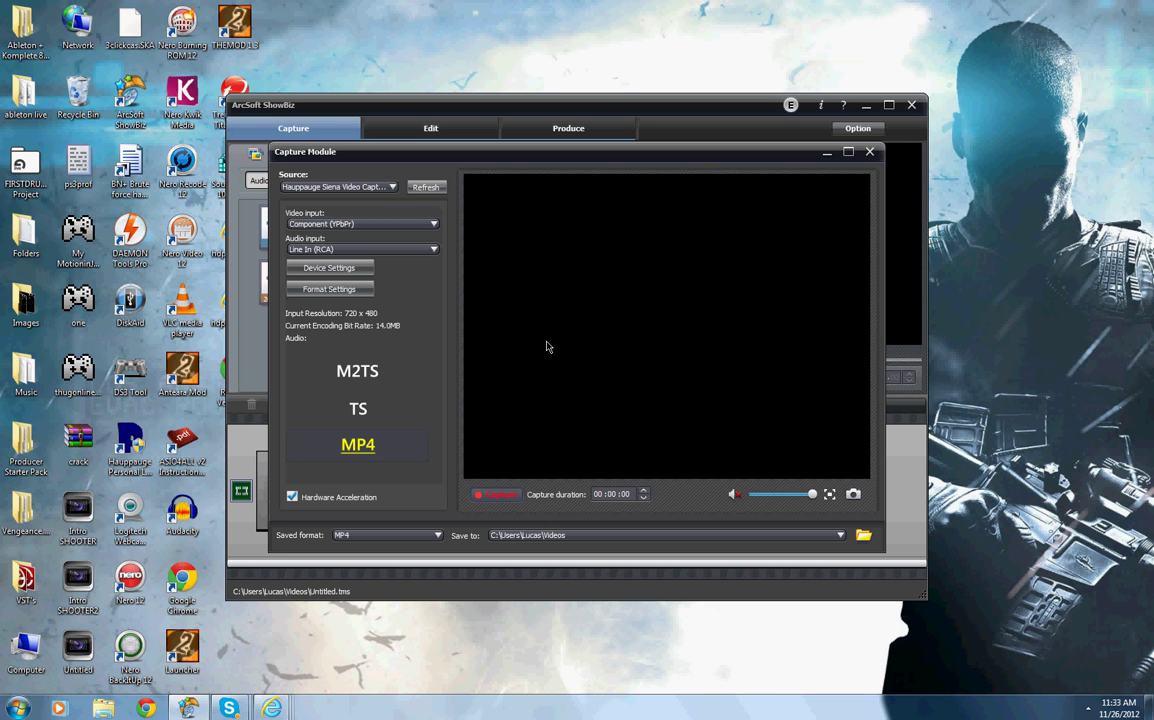
- Close Capture and add clip 2012_11_14_17_22_57.M2TS from the Video album, viewed on the timeline
left_click(867, 152)
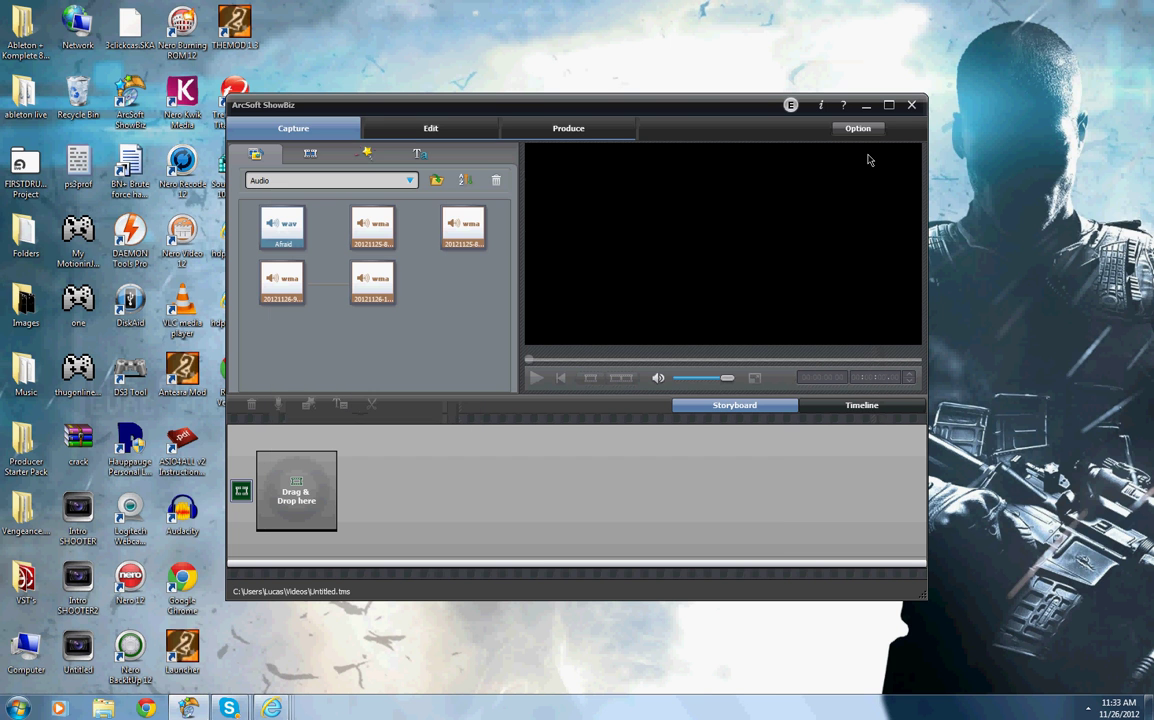
left_click(375, 180)
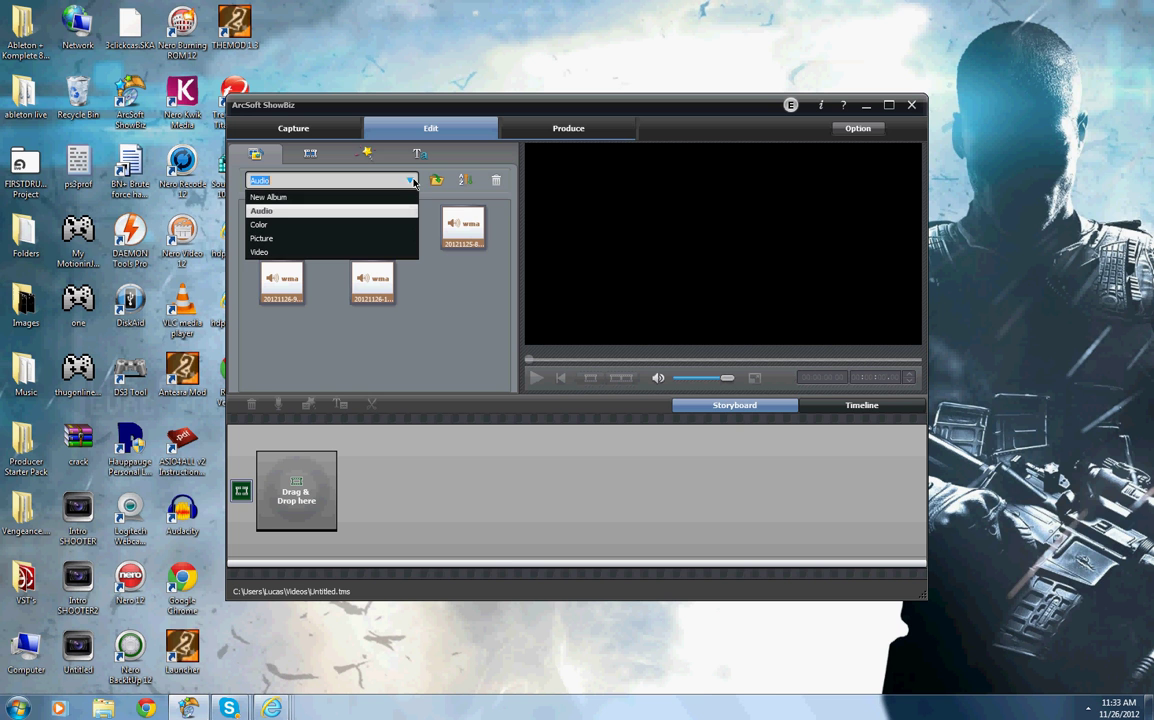
left_click(362, 252)
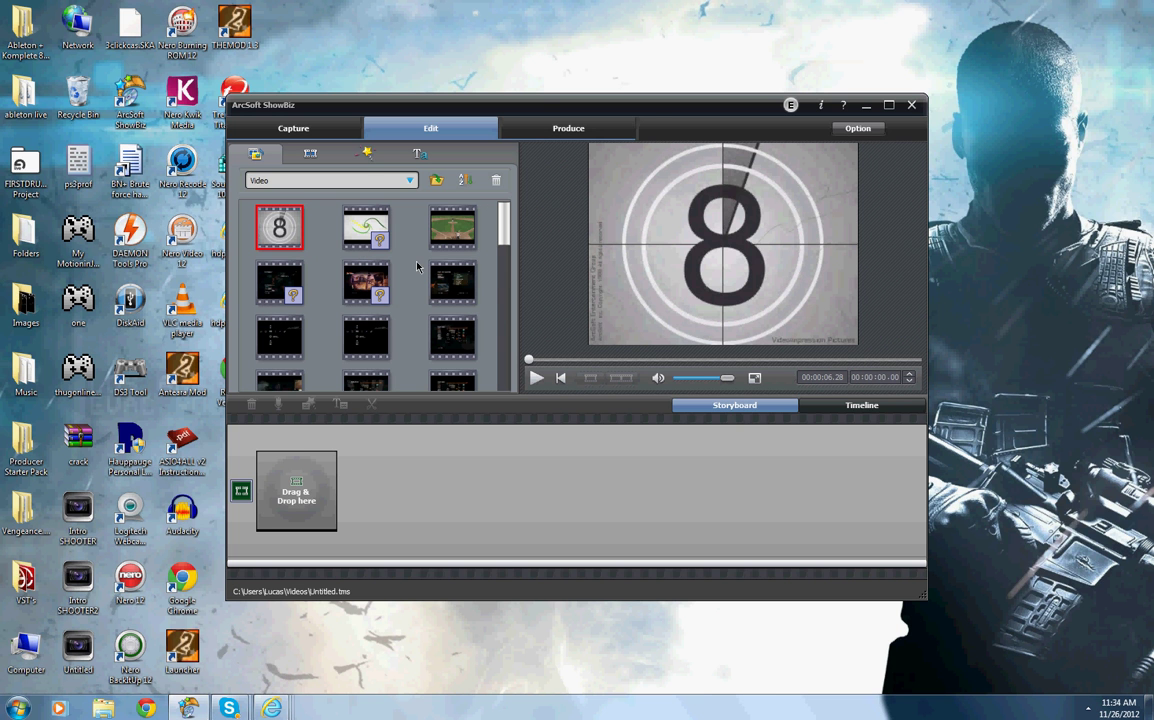
left_click_drag(445, 222, 305, 493)
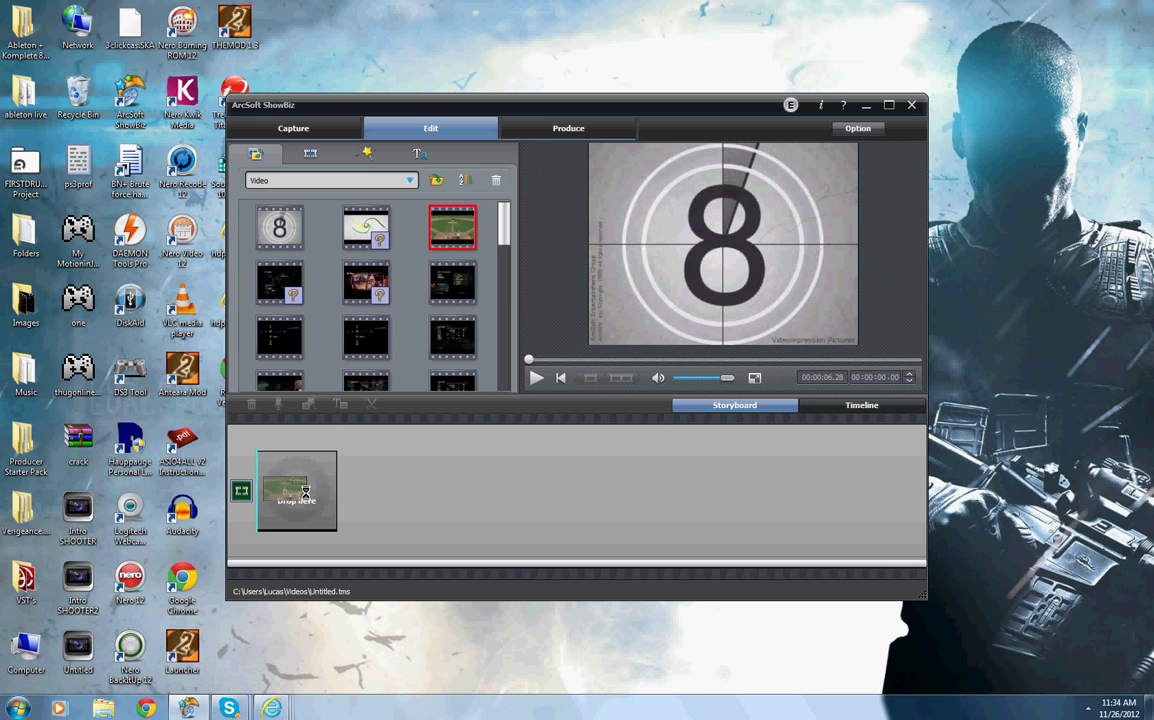
left_click(826, 412)
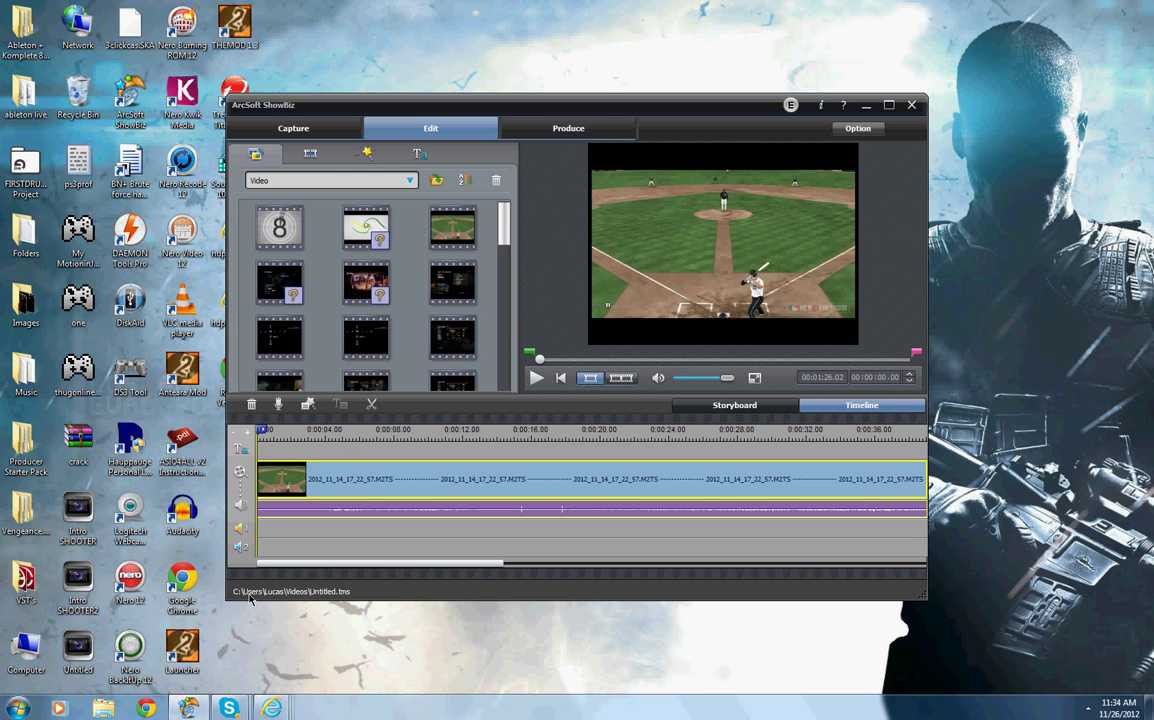
- In Multi-Trim, cut from the clip's start to 00:00:12.09, shortening it to about 1:13
left_click(285, 430)
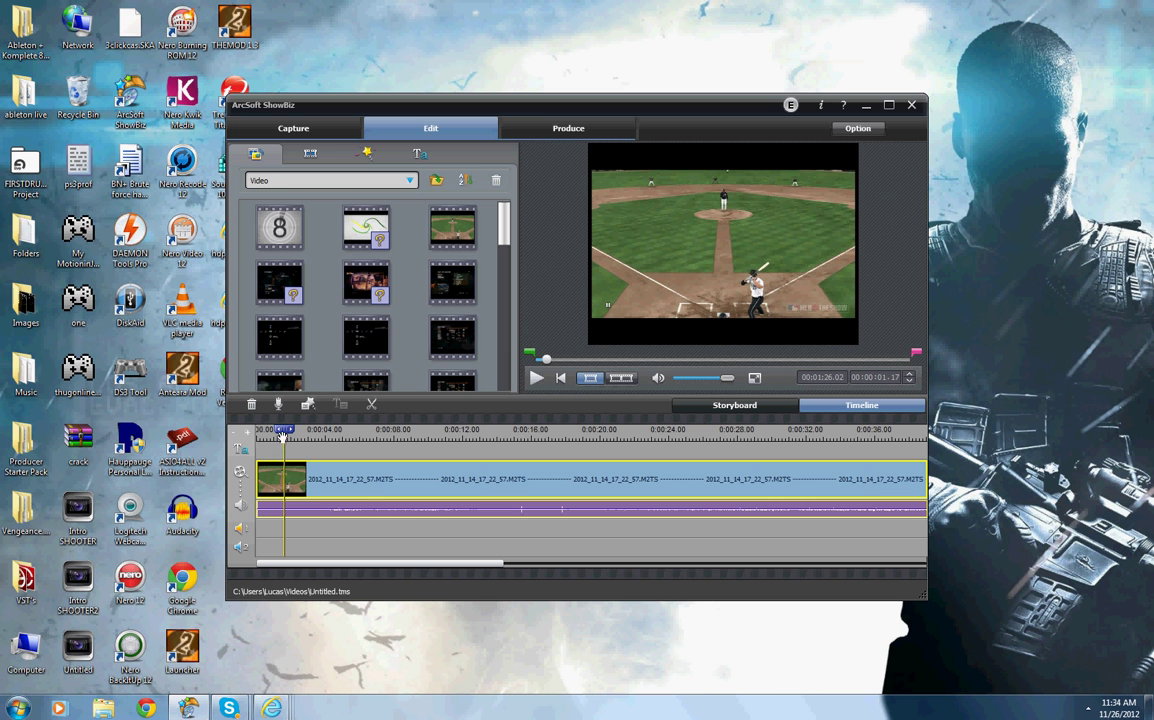
left_click_drag(285, 430, 261, 430)
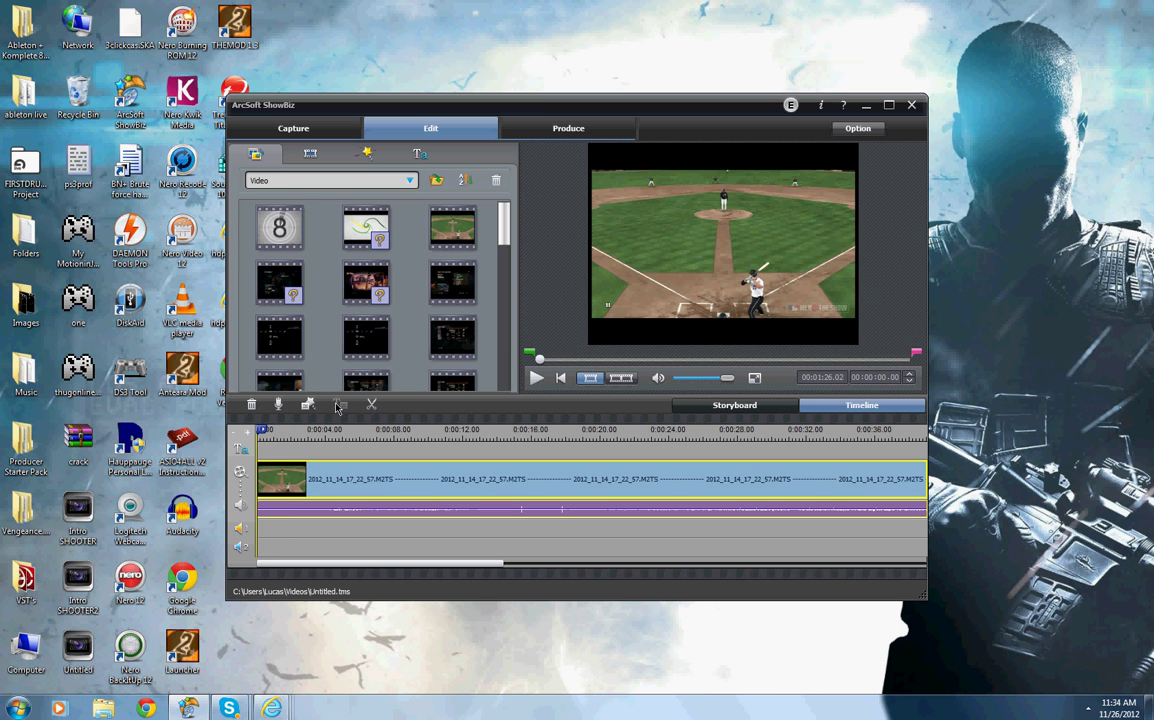
left_click(369, 405)
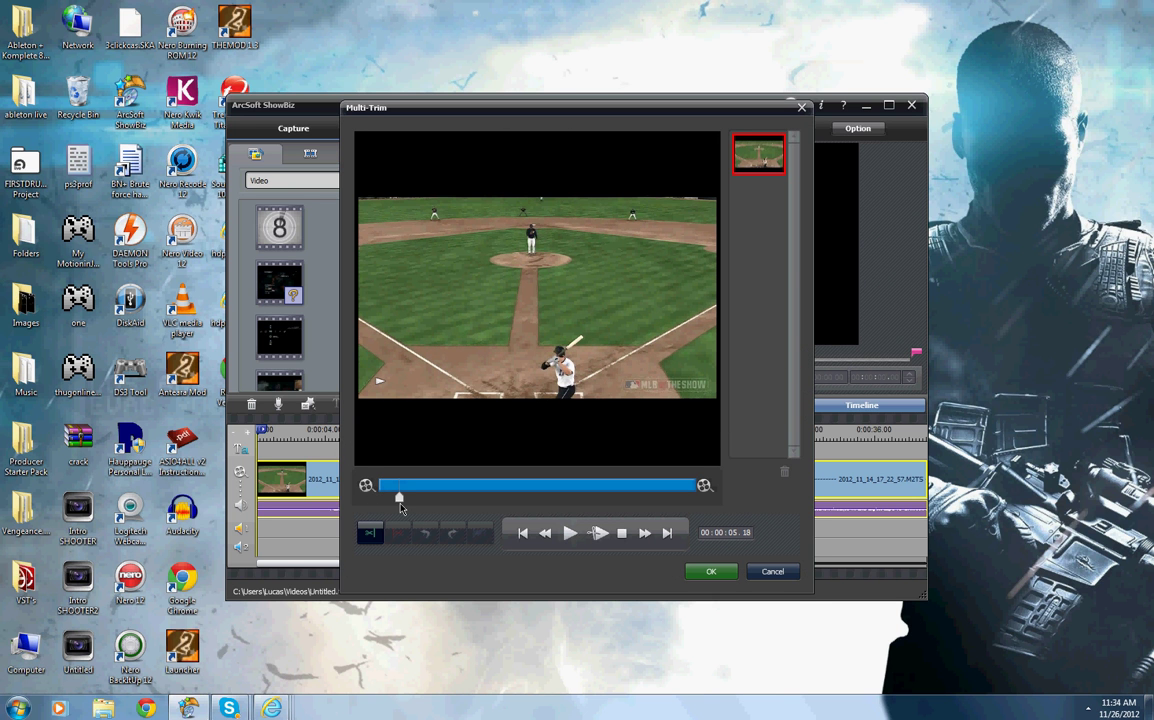
left_click_drag(400, 503, 425, 500)
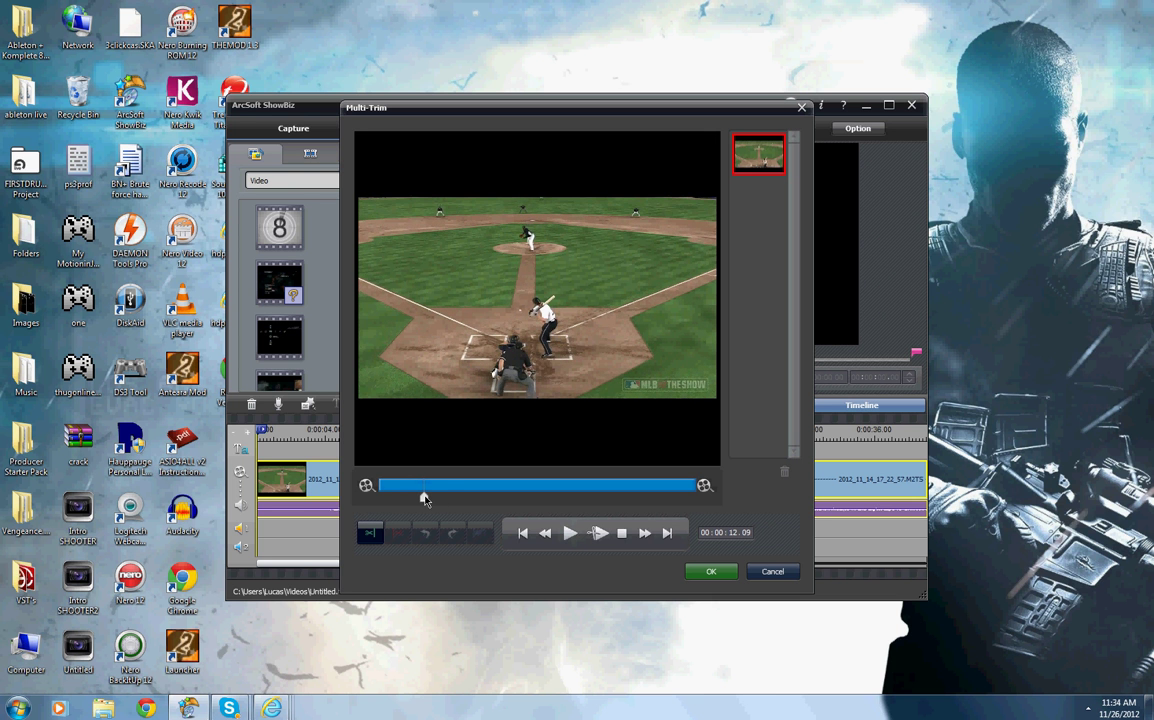
left_click(373, 535)
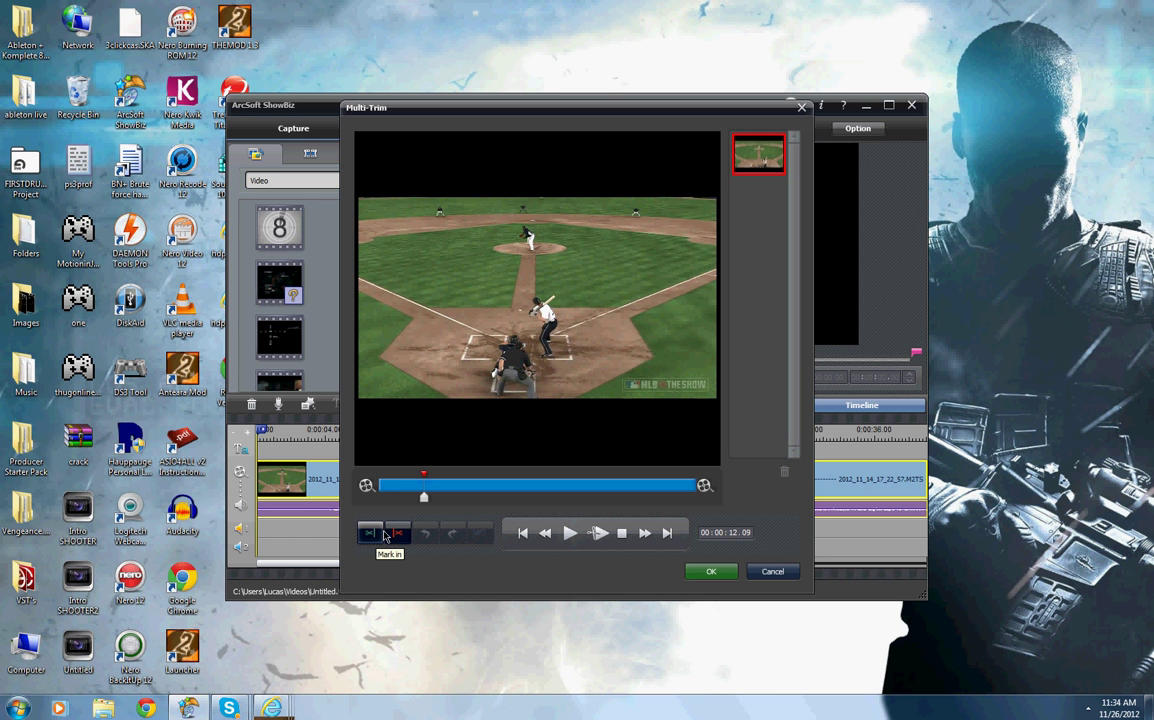
key("Home")
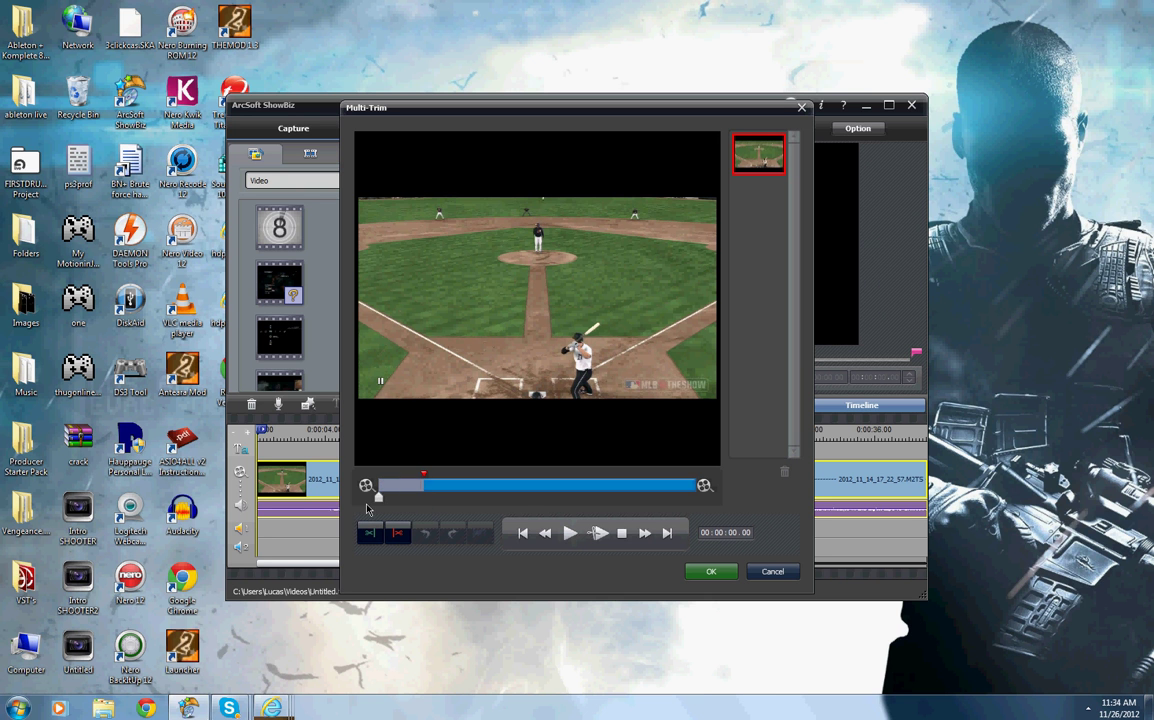
mouse_move(378, 497)
left_mouse_down()
mouse_move(520, 497)
mouse_move(397, 497)
left_mouse_up()
key("Home")
left_click(398, 537)
left_click(398, 537)
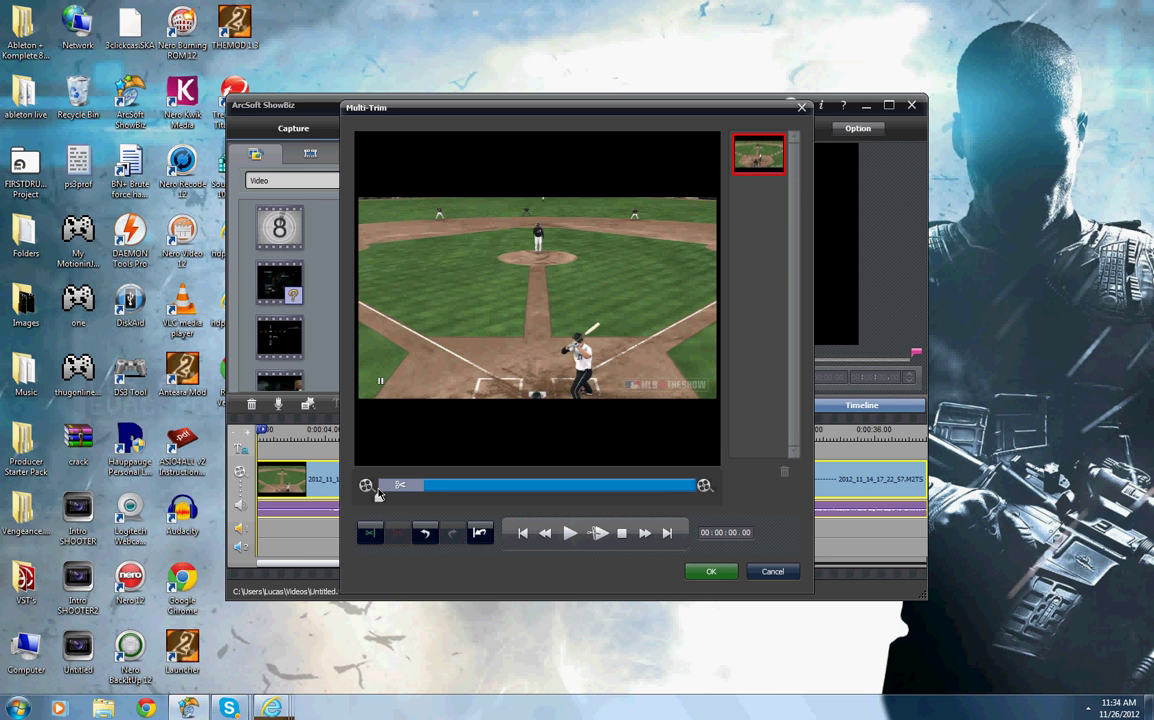
left_click(714, 571)
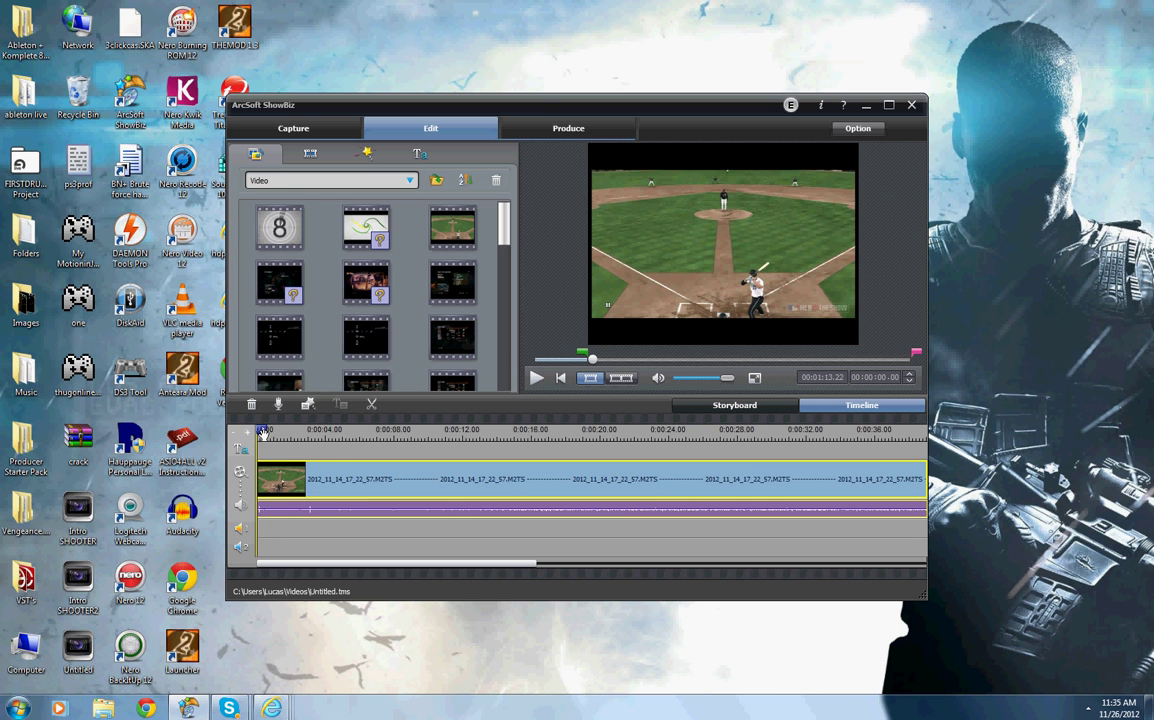
- Move the playhead to about 16 seconds and open the narration recording setup
left_click_drag(263, 432, 388, 446)
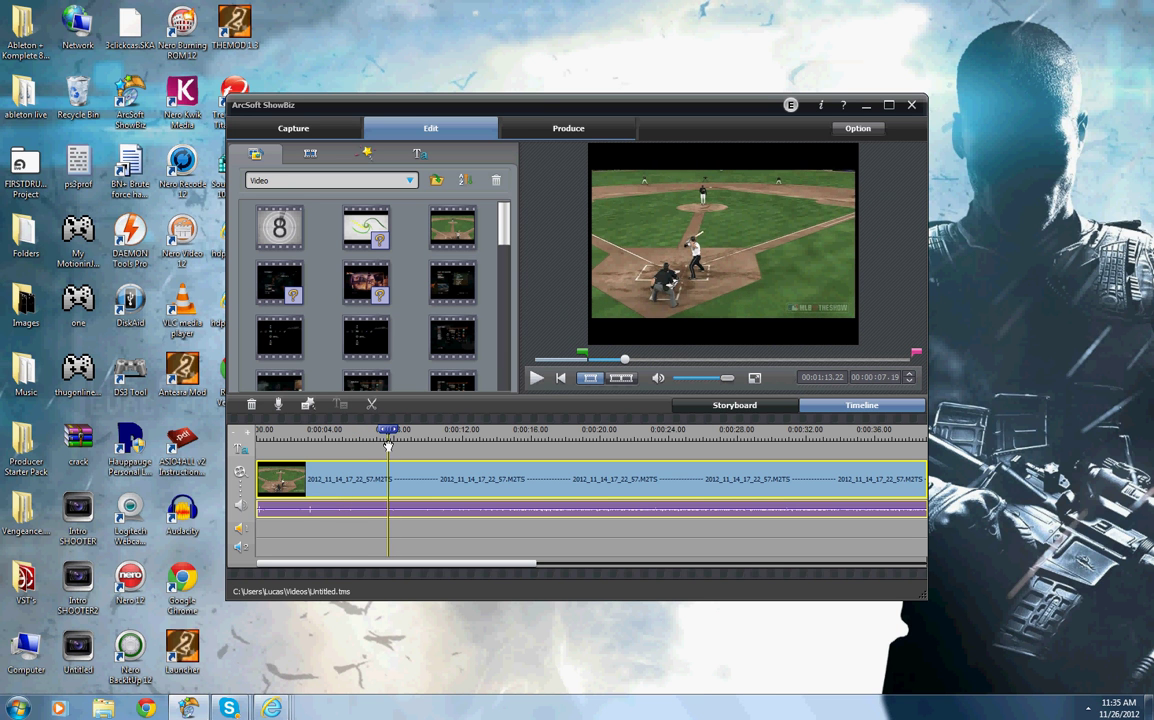
left_click_drag(388, 446, 192, 408)
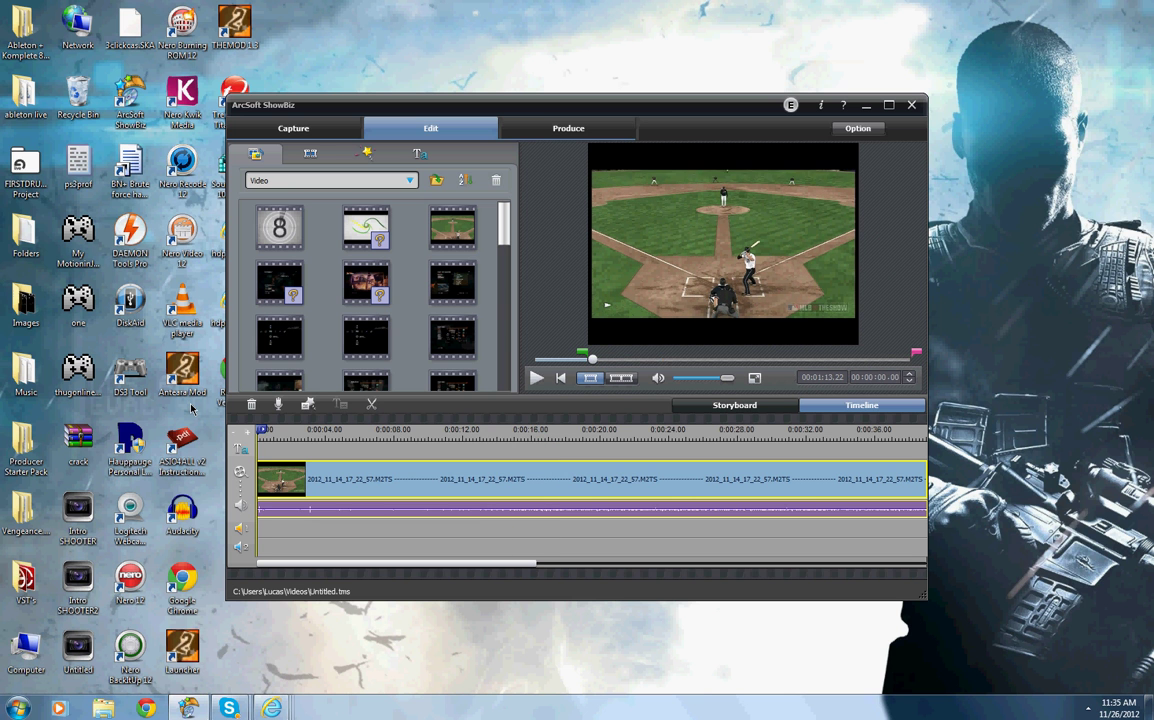
left_click(278, 404)
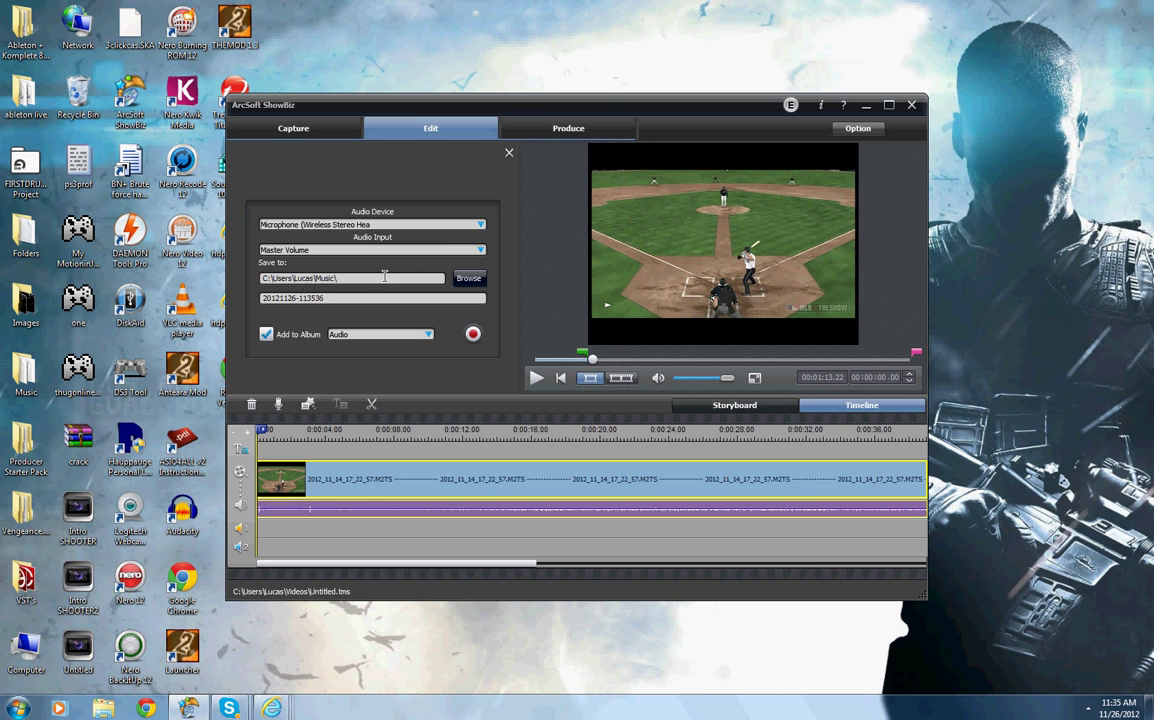
left_click_drag(328, 297, 259, 297)
left_click(373, 299)
left_click(474, 340)
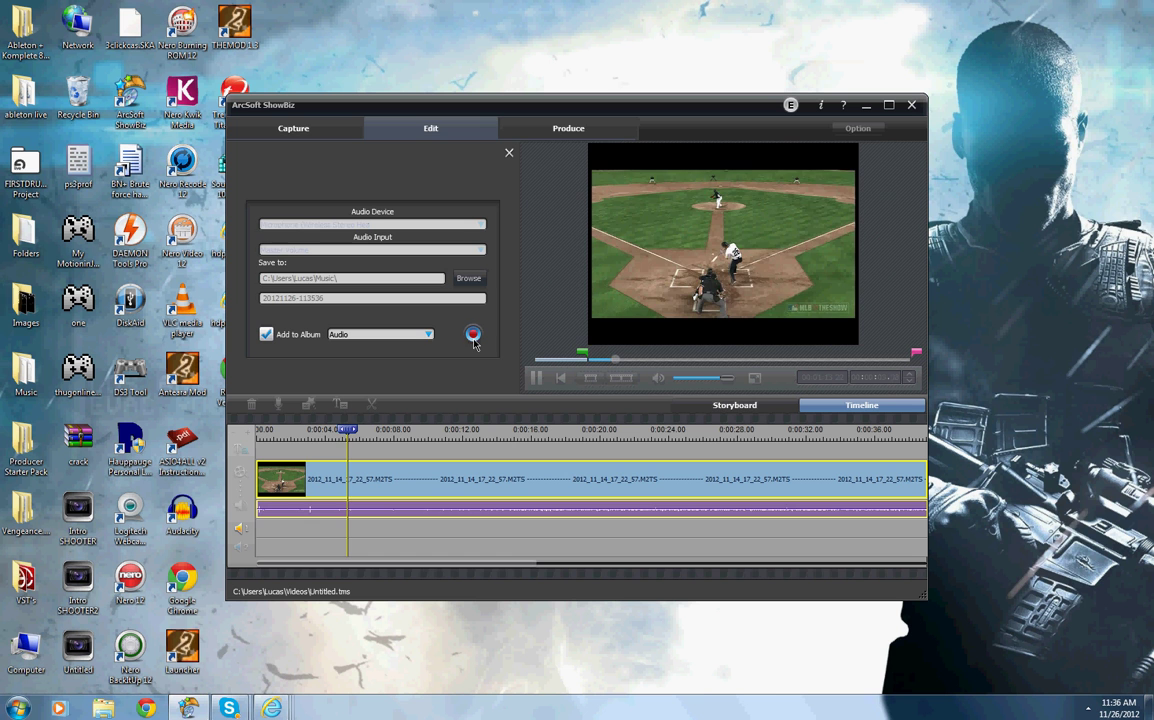
left_click(474, 337)
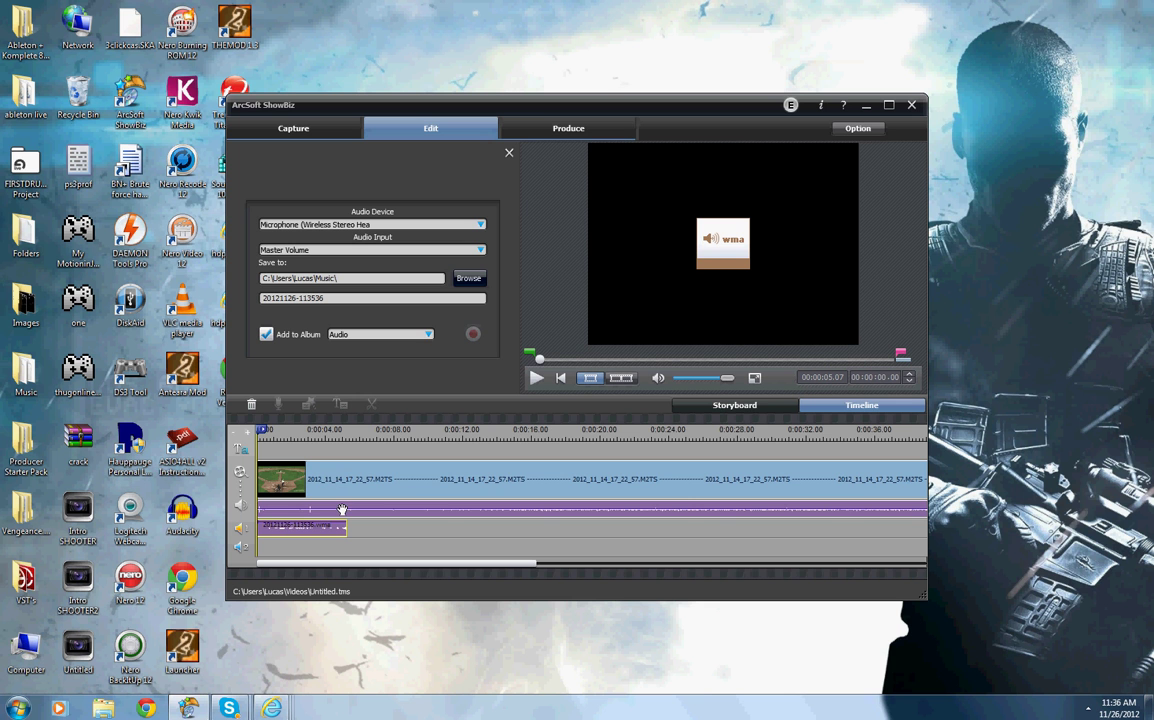
left_click(290, 503)
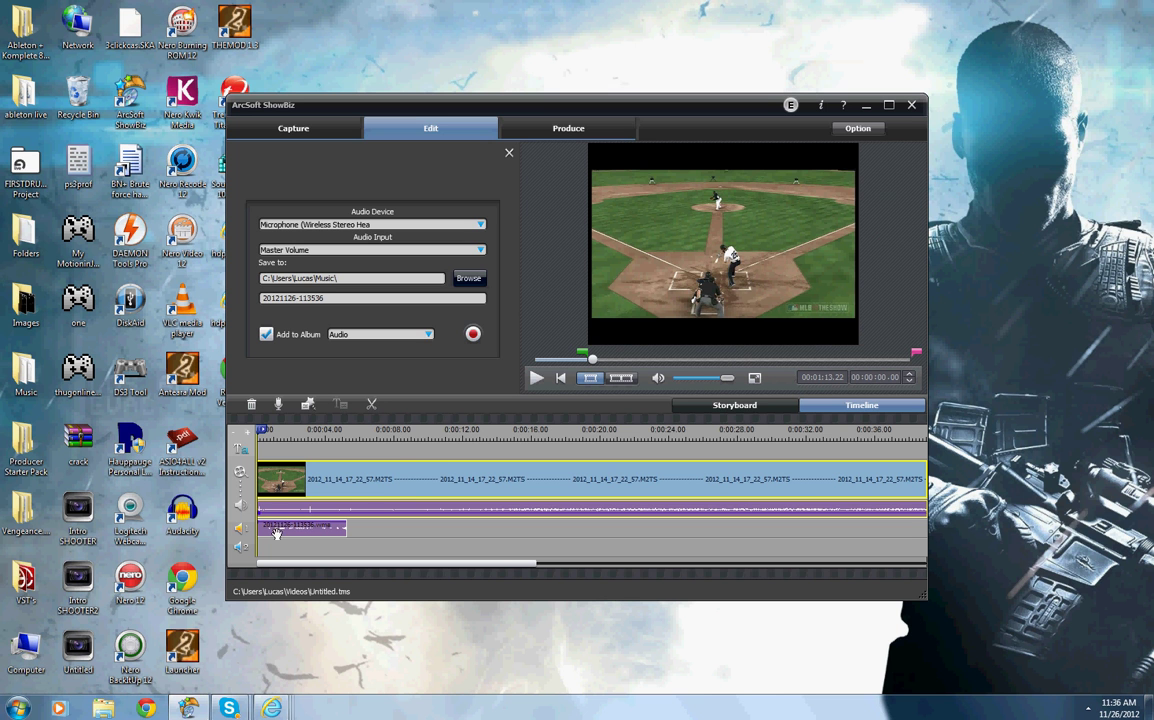
- Close the recording setup and place the first 3D 'A' title style at the title track's start
left_click(510, 157)
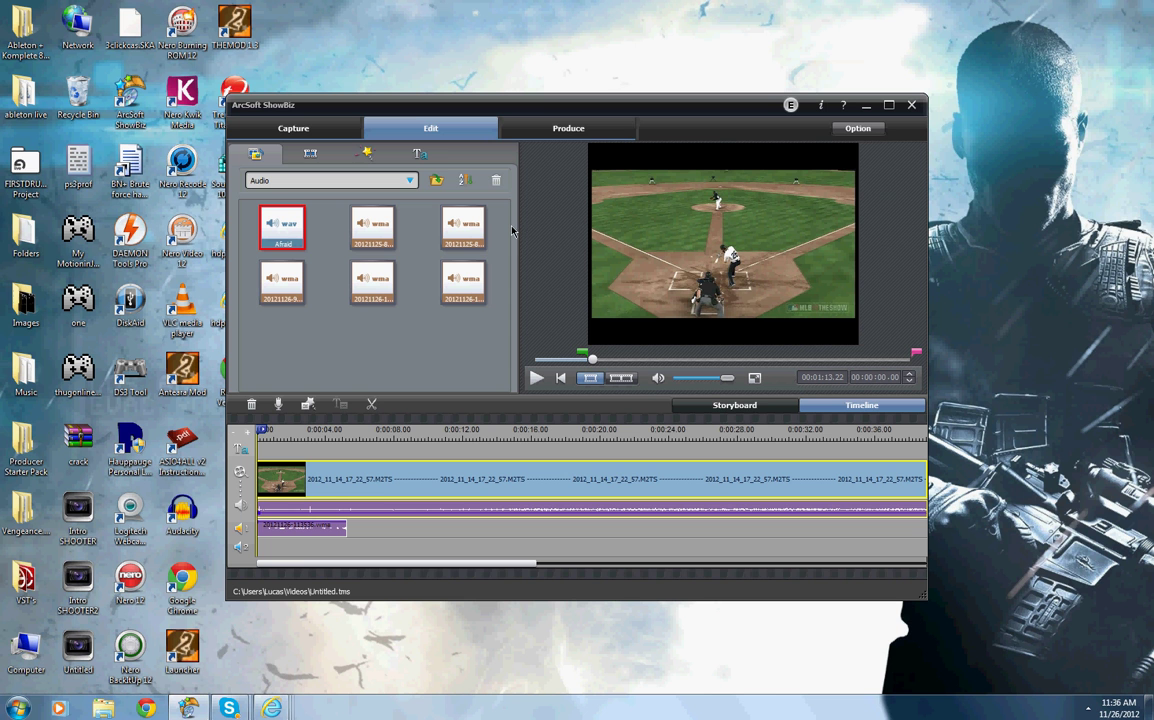
left_click(418, 154)
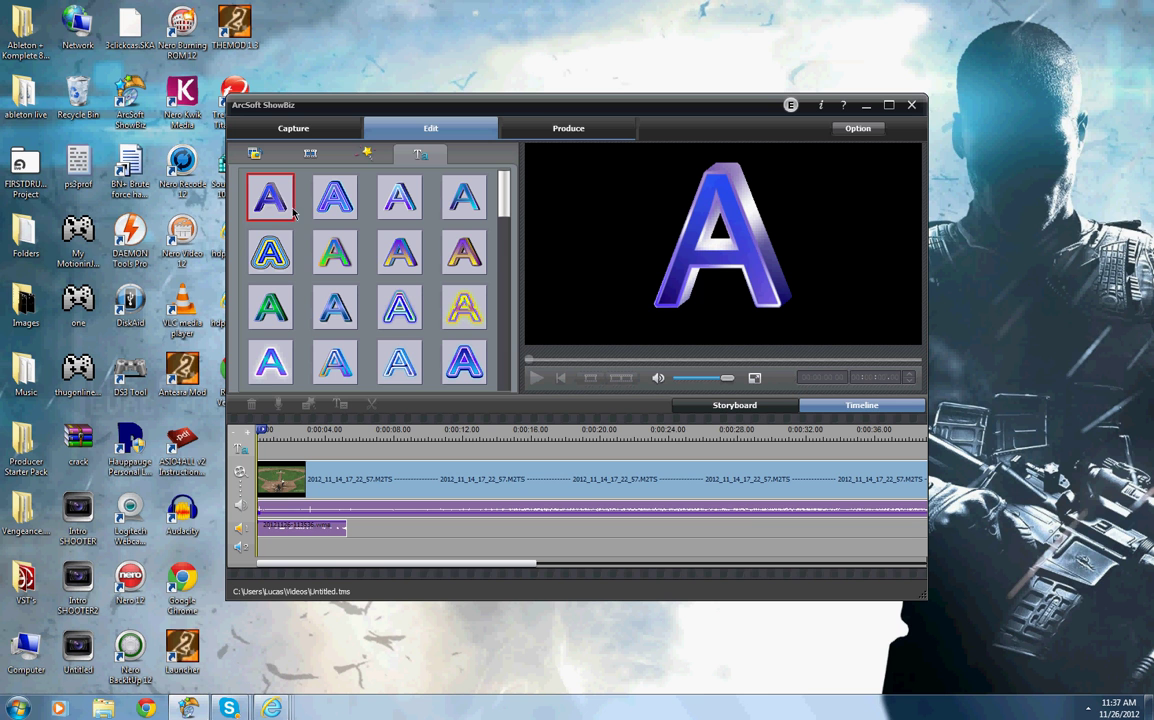
left_click_drag(293, 212, 280, 460)
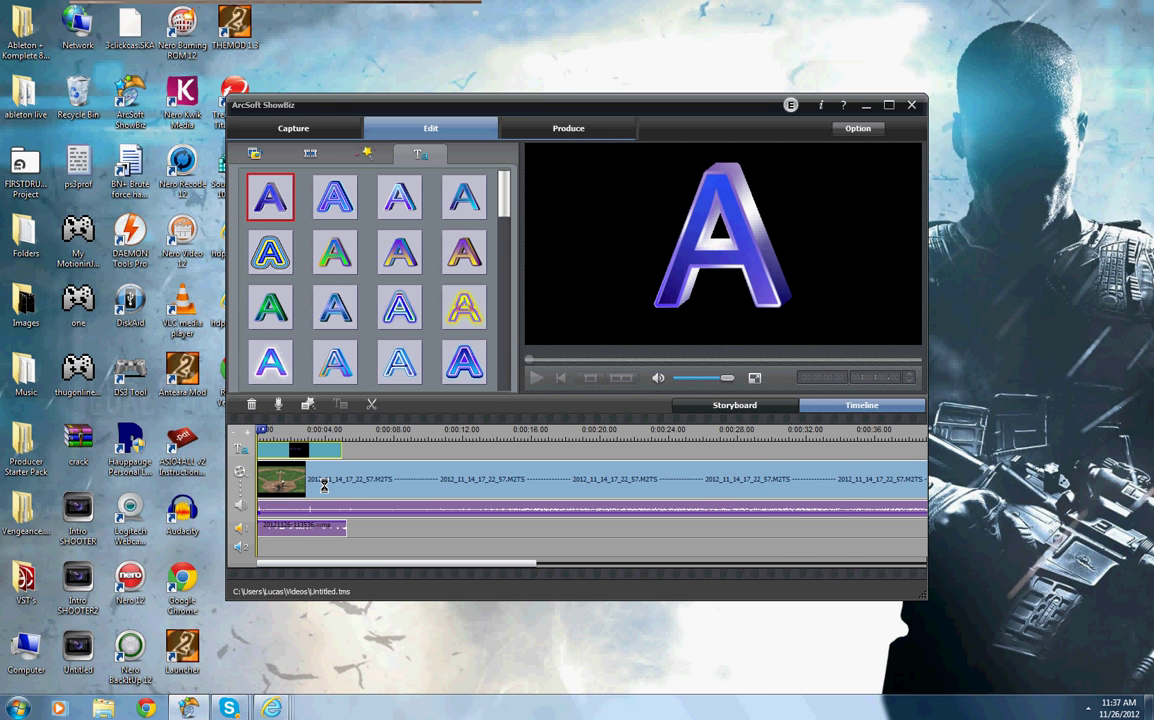
left_click(539, 287)
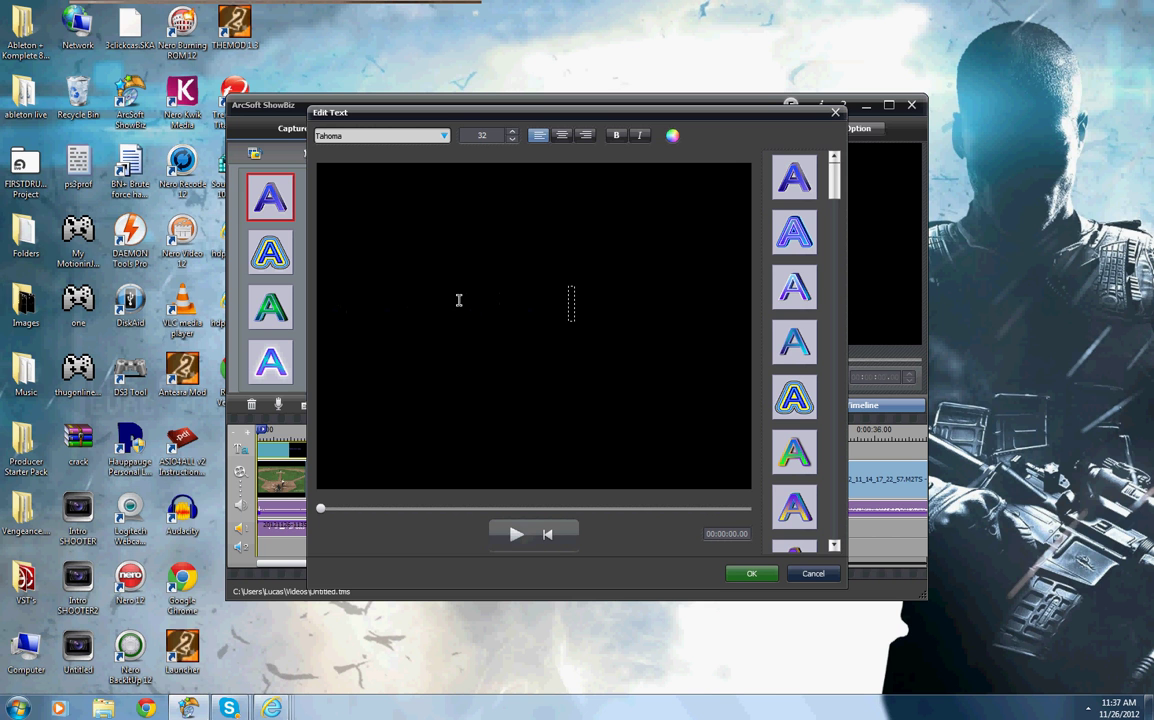
type("THIS")
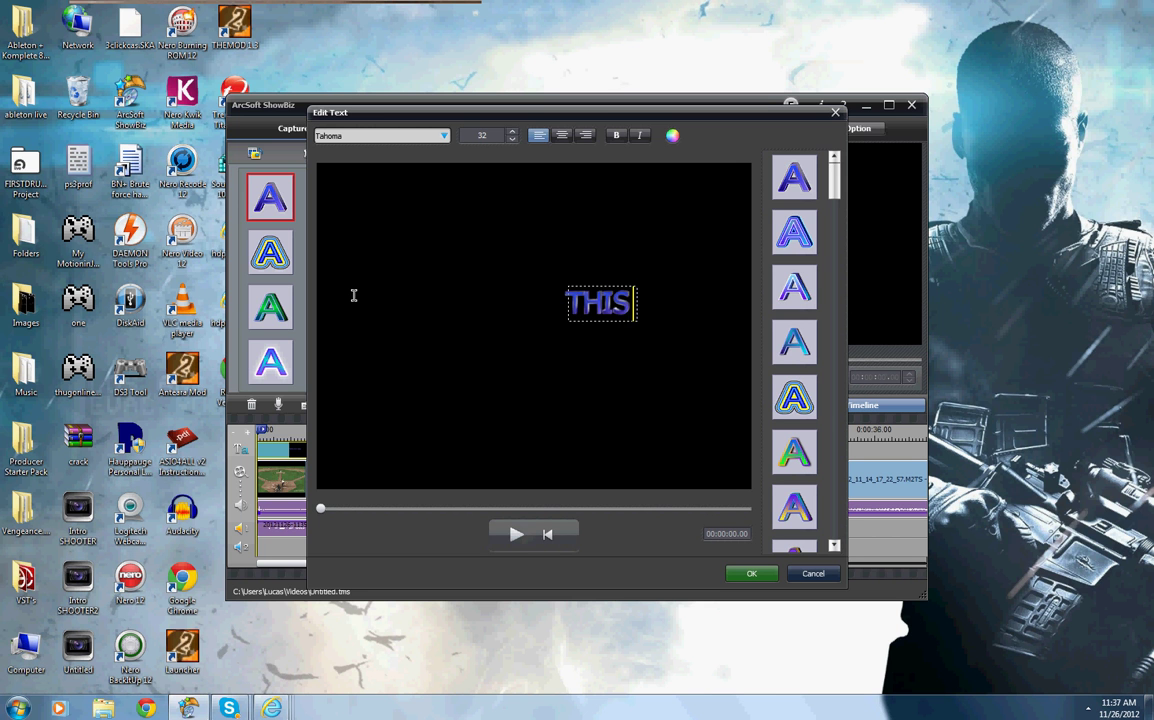
type(" IS AN EX")
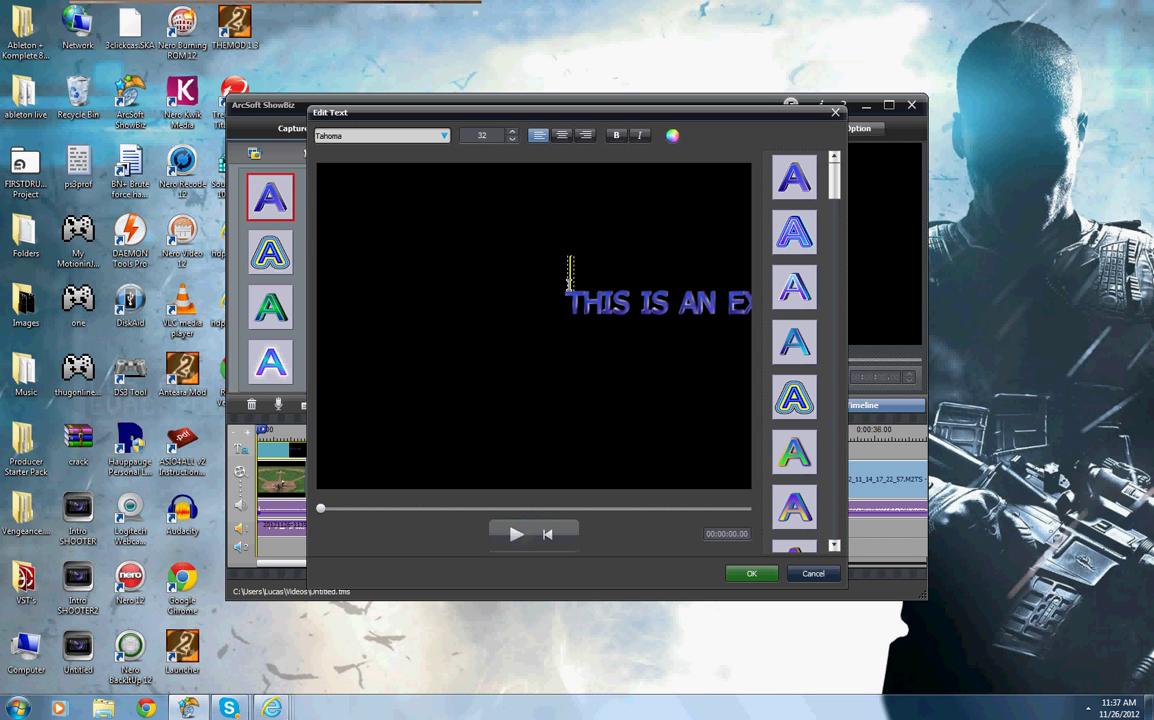
left_click(571, 292)
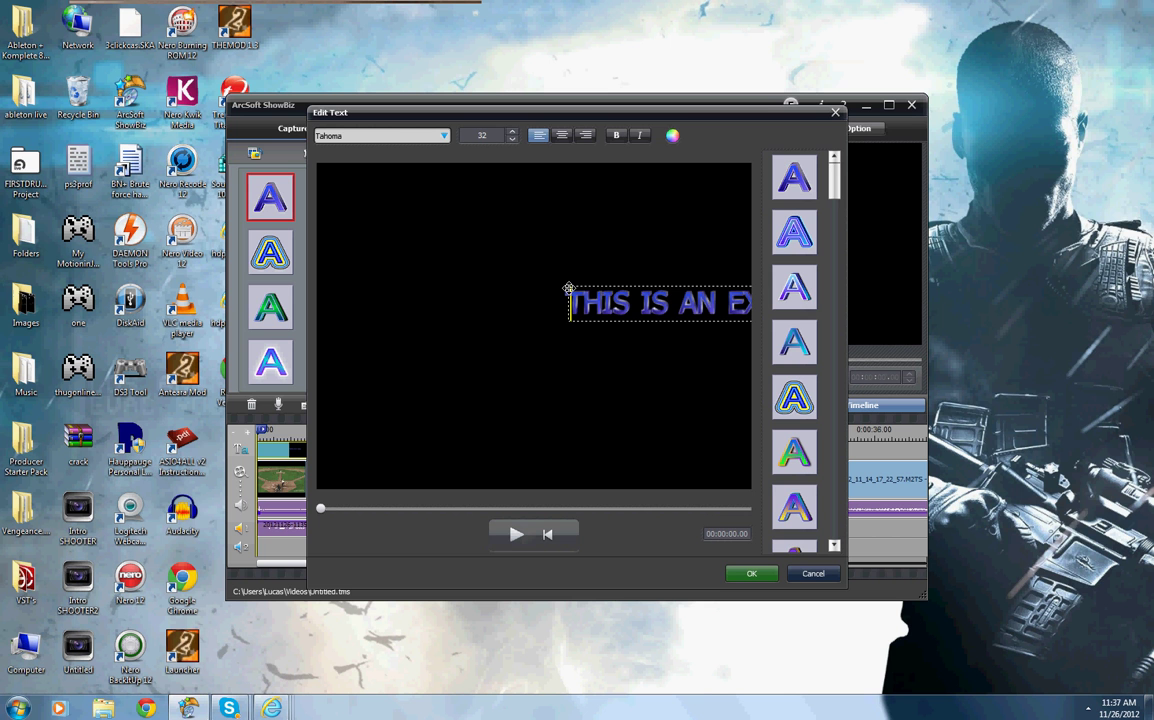
left_click_drag(568, 290, 382, 296)
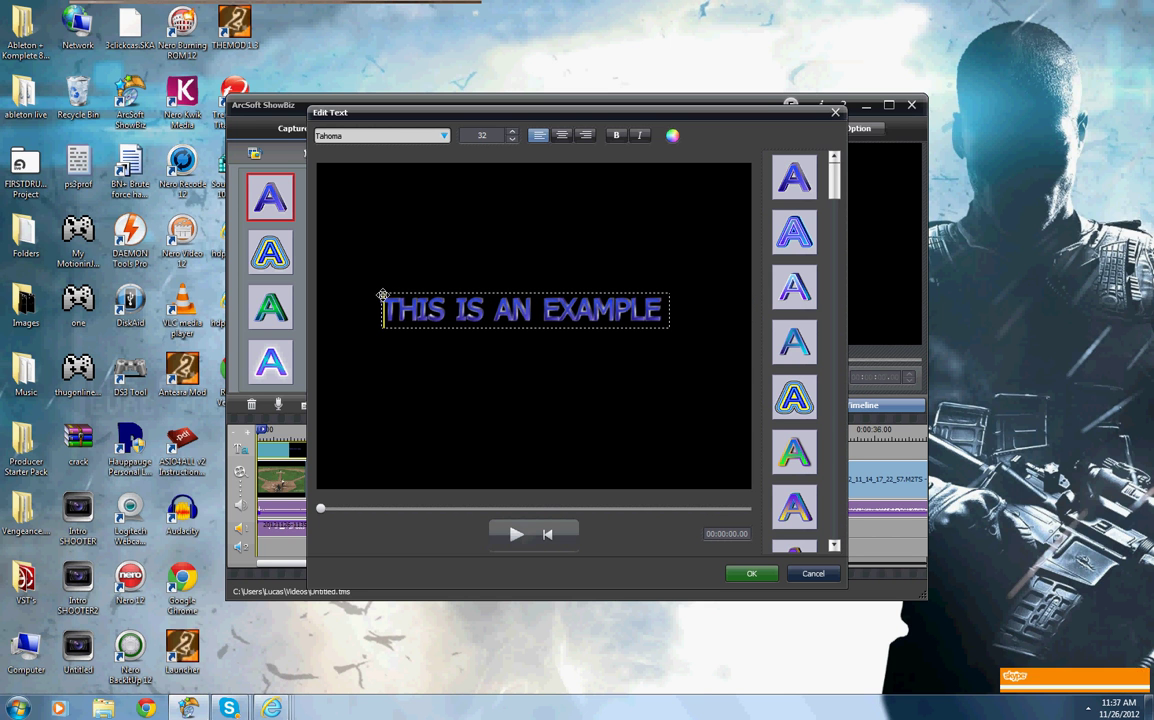
left_click(406, 134)
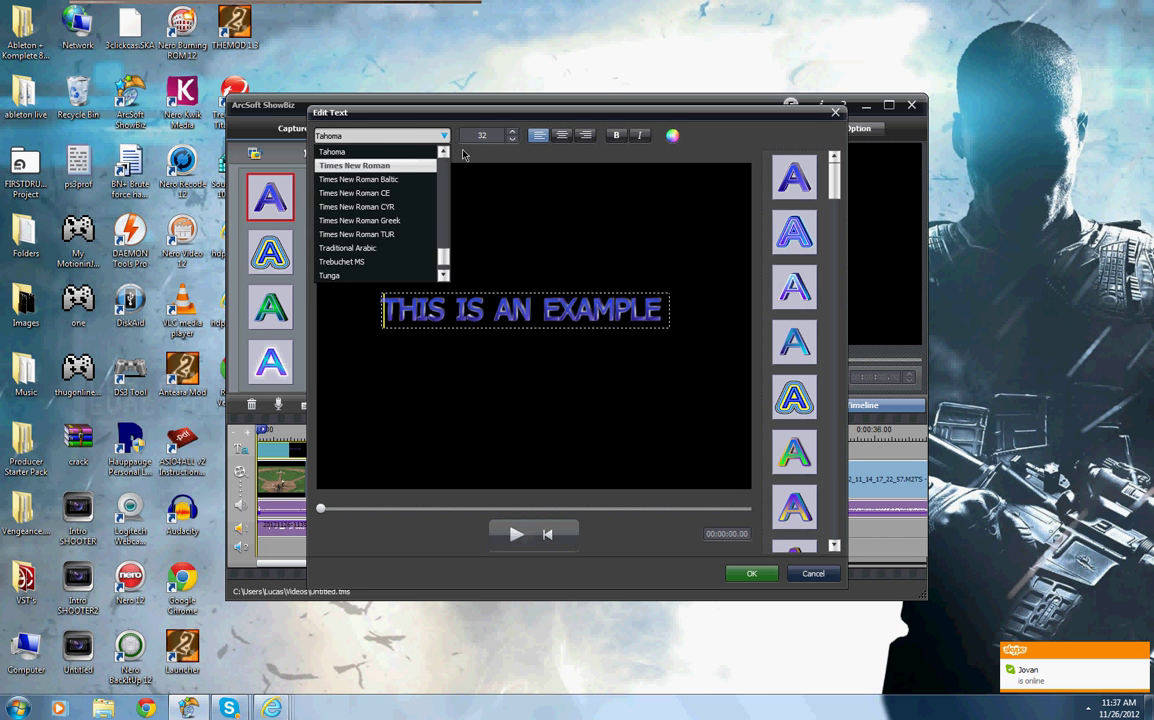
left_click(446, 135)
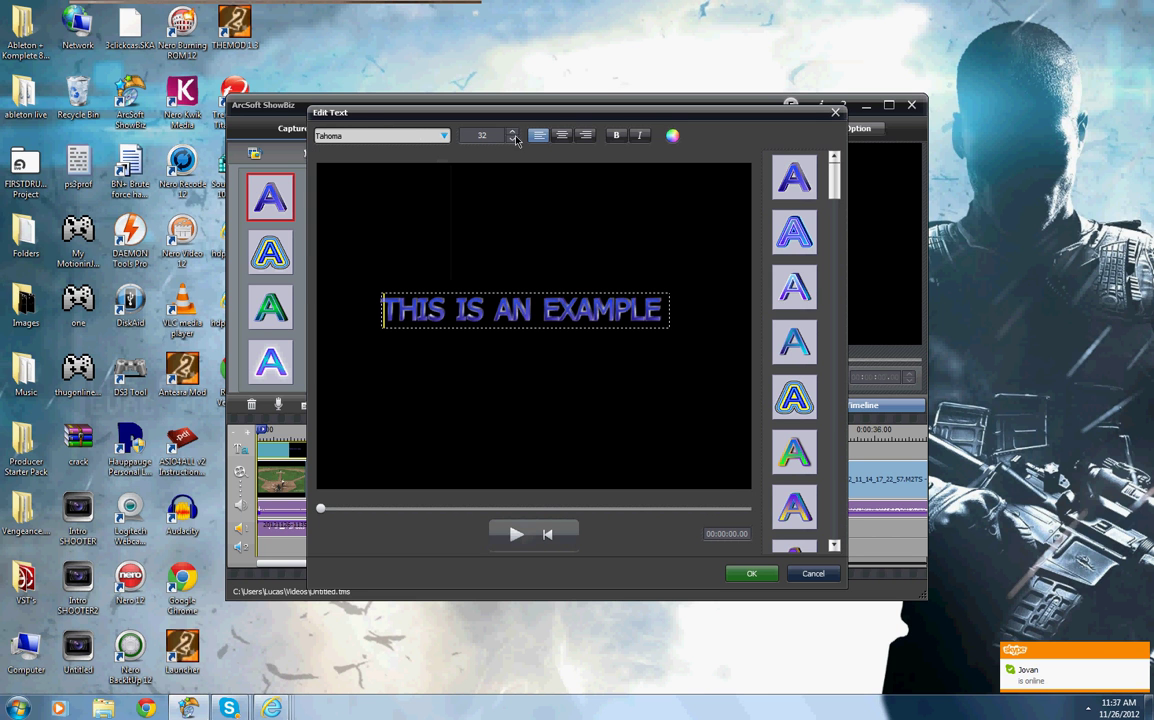
left_click(511, 132)
left_click(511, 132)
left_click(511, 132)
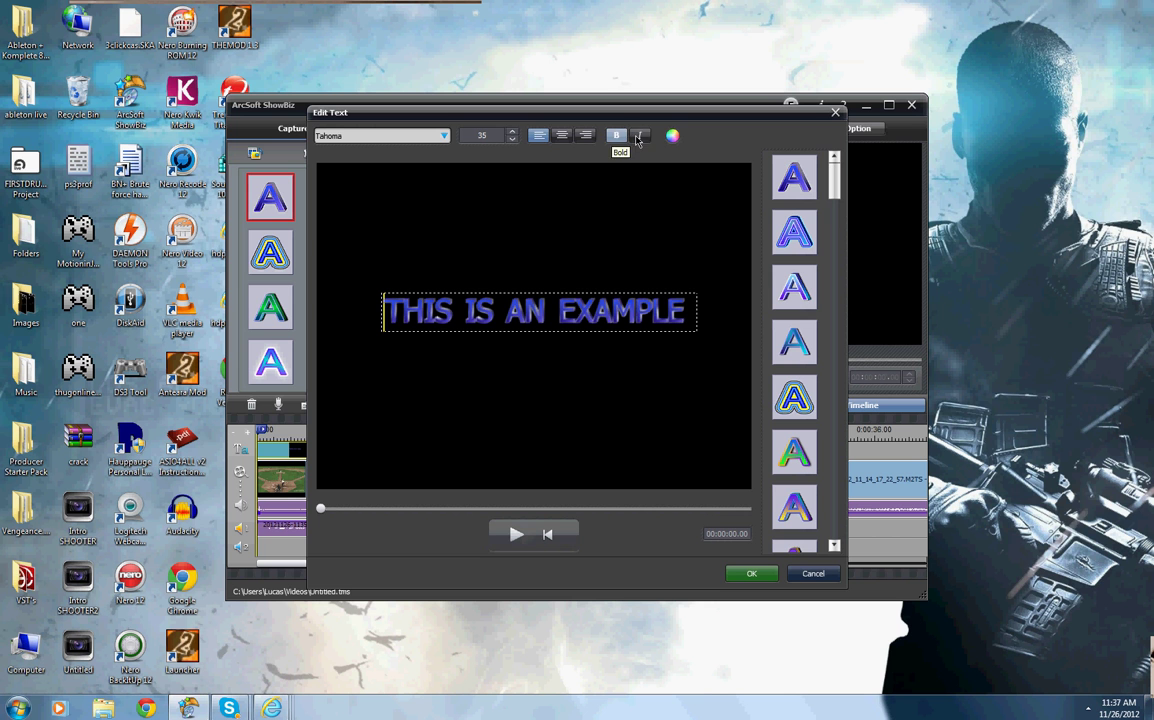
left_click(672, 137)
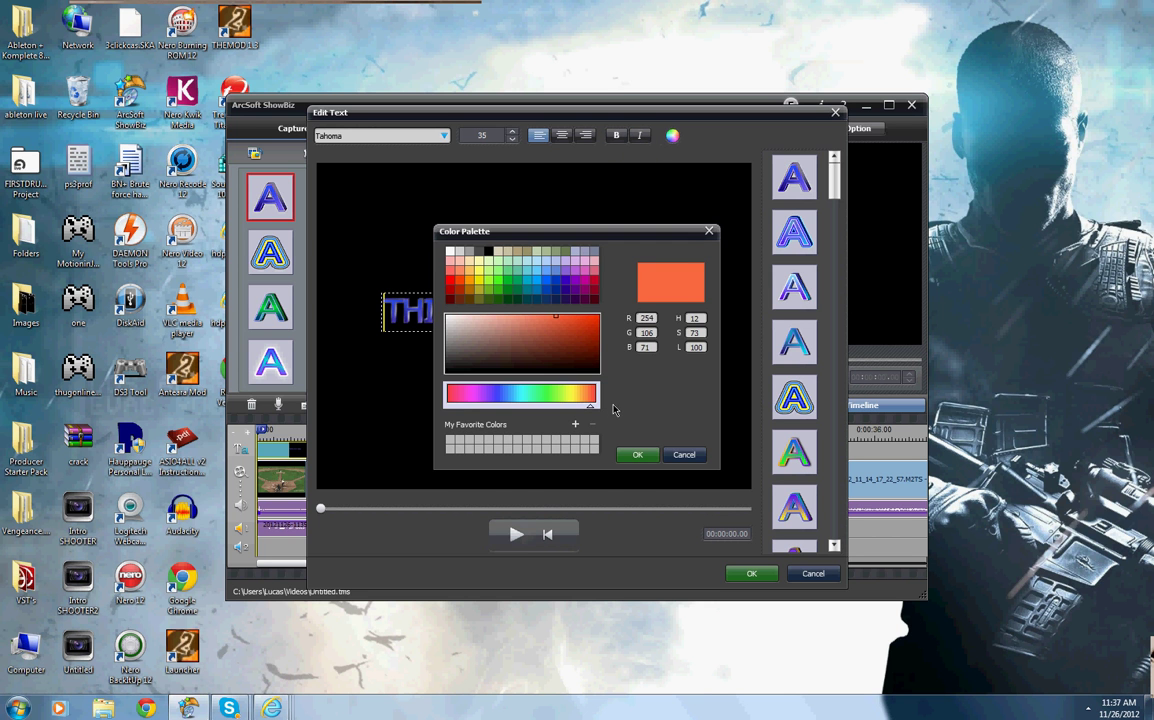
left_click(683, 456)
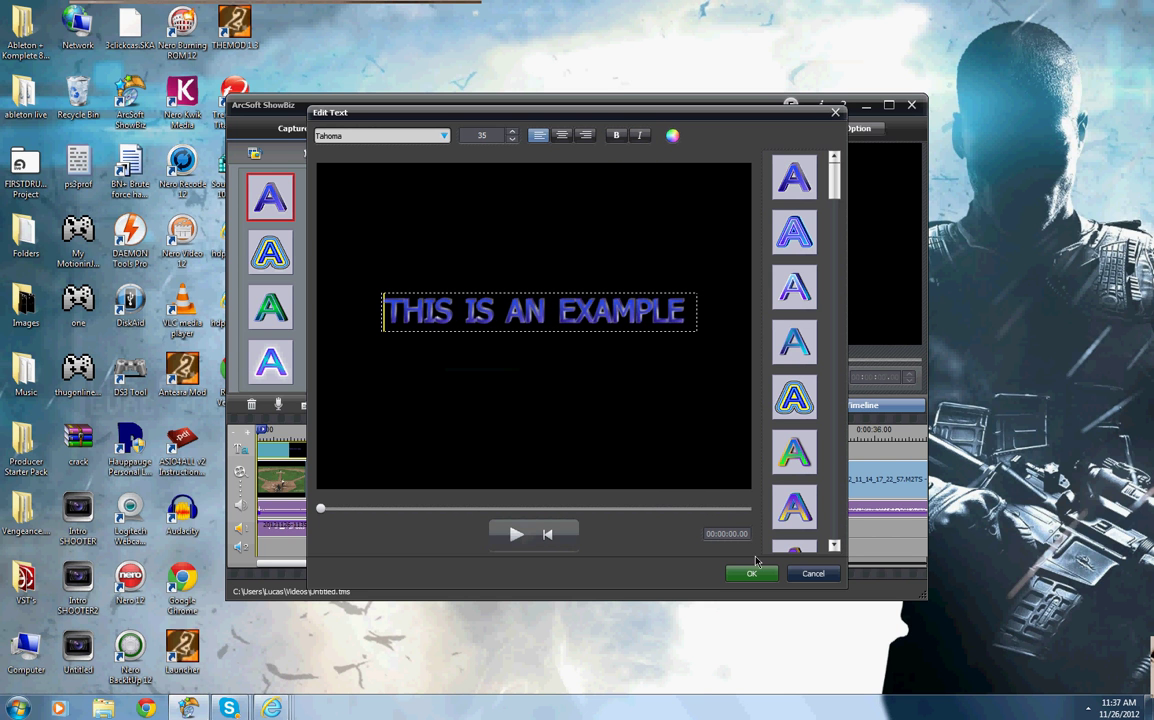
left_click(800, 578)
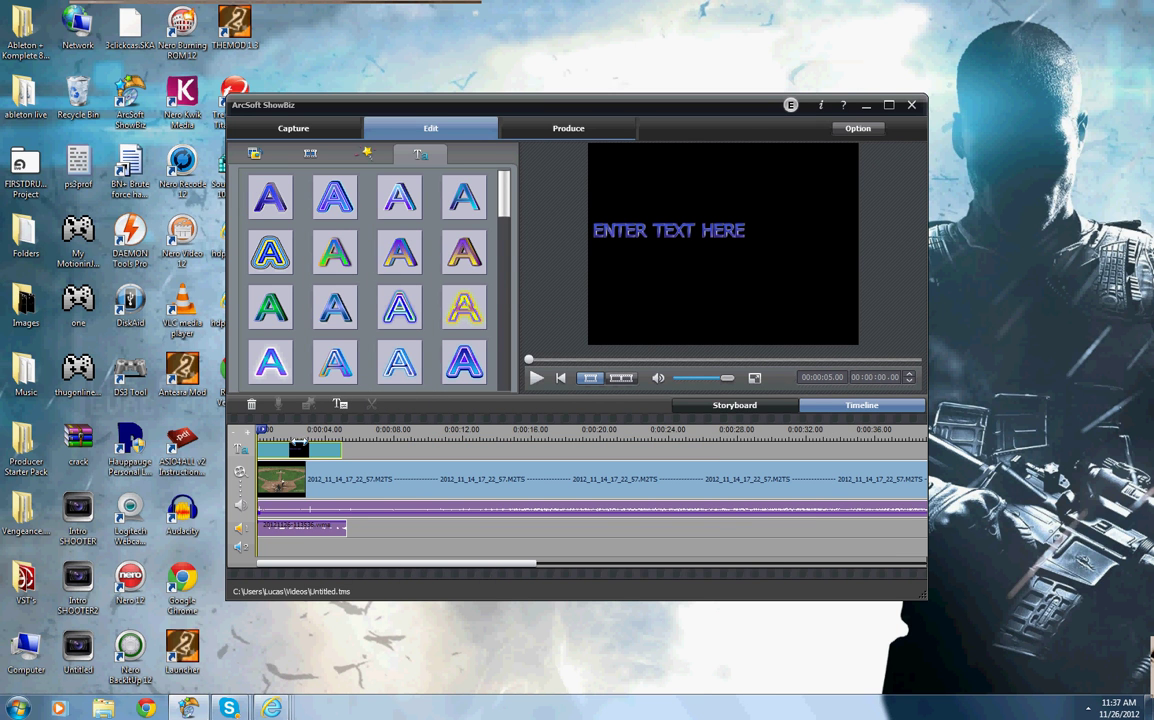
- Return the playhead to the start and delete the 3D title clip from the title track
left_click(305, 429)
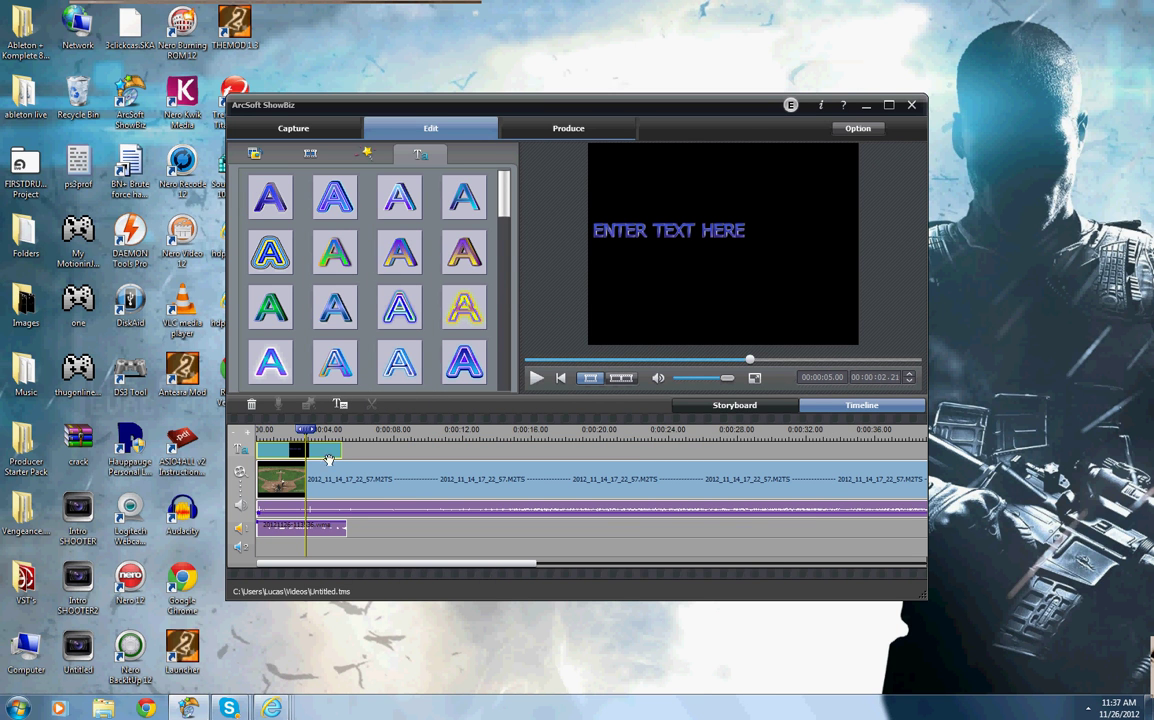
left_click(236, 434)
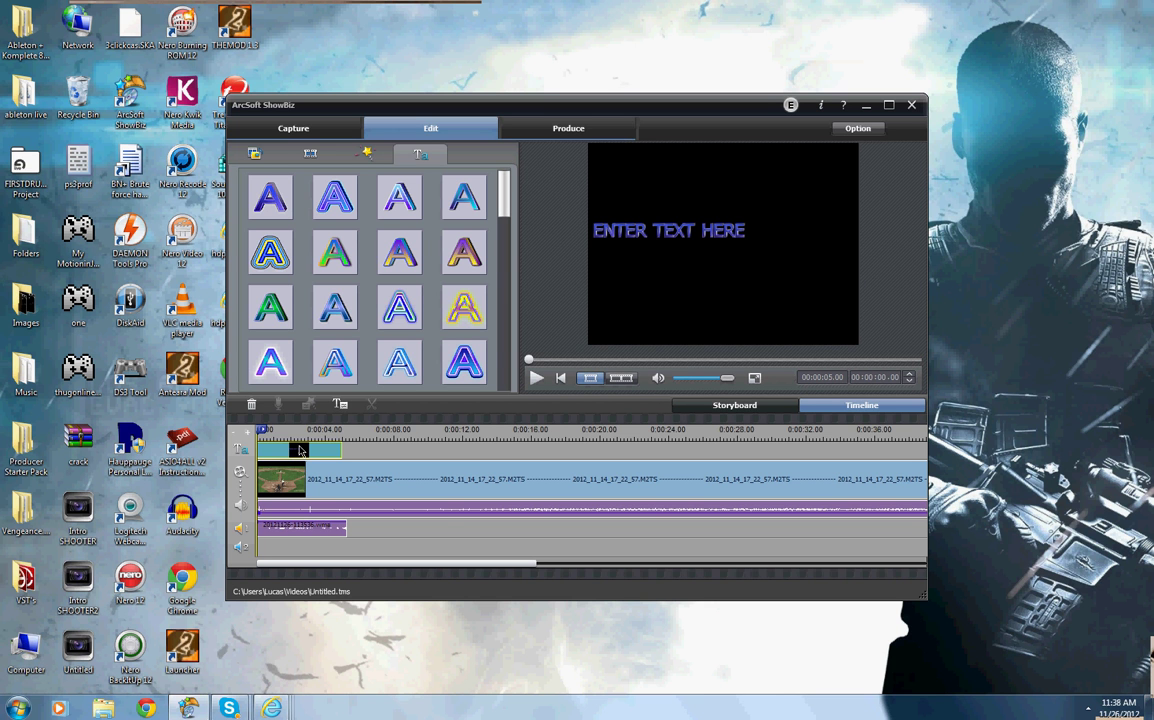
right_click(300, 446)
left_click(320, 503)
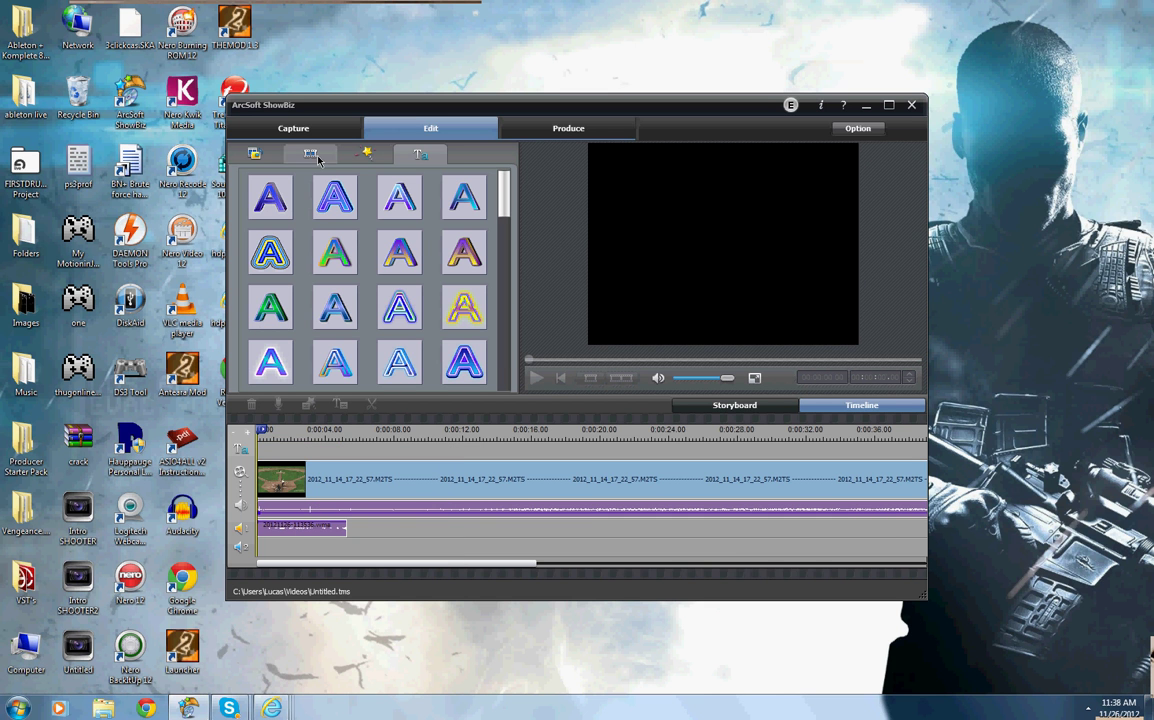
- Apply the green night-vision tint effect to the baseball clip and preview its playback
left_click(367, 153)
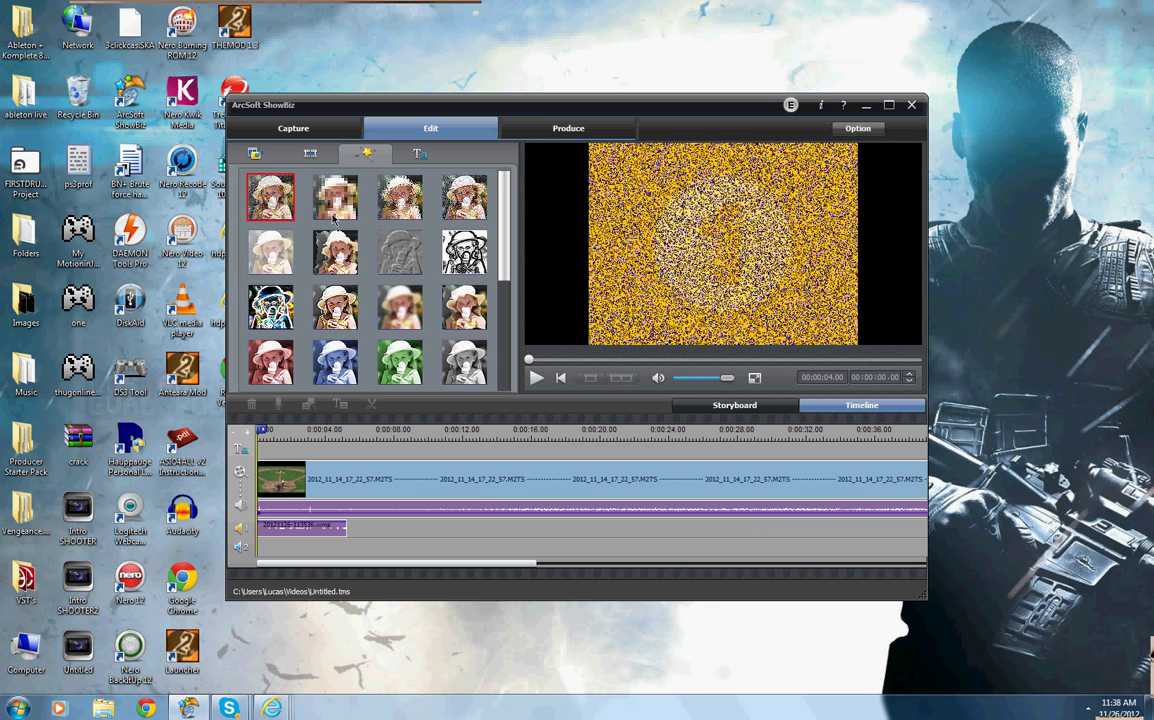
left_click_drag(315, 192, 345, 207)
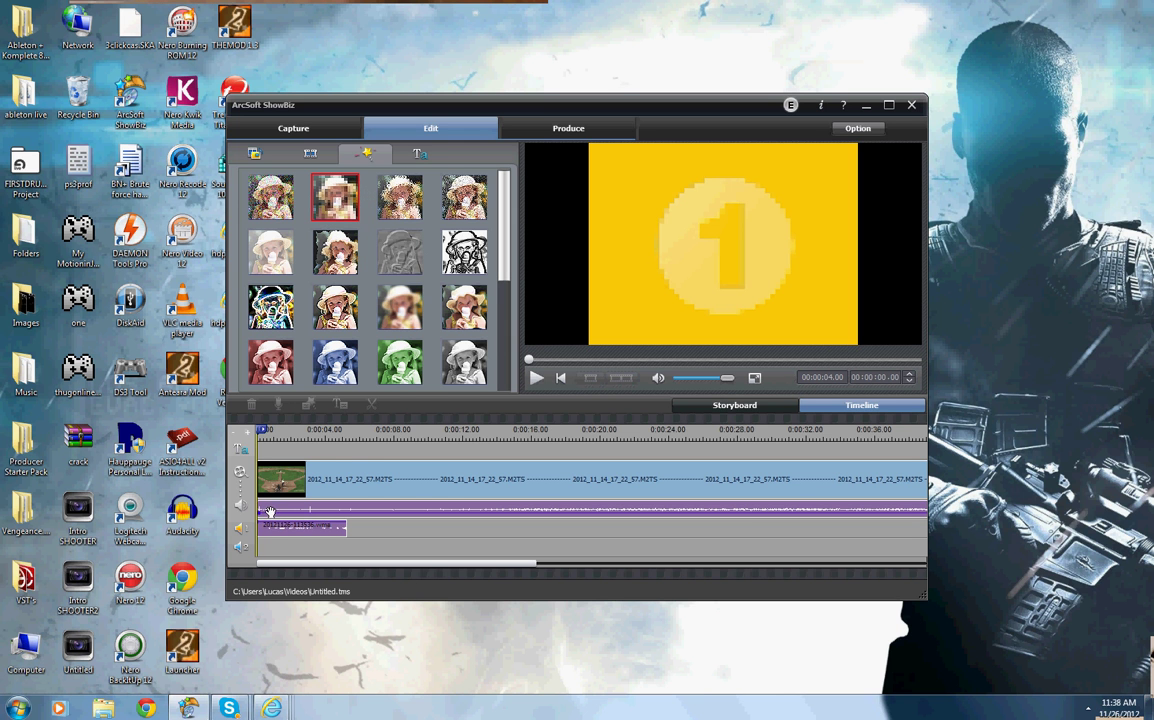
left_click_drag(395, 355, 282, 471)
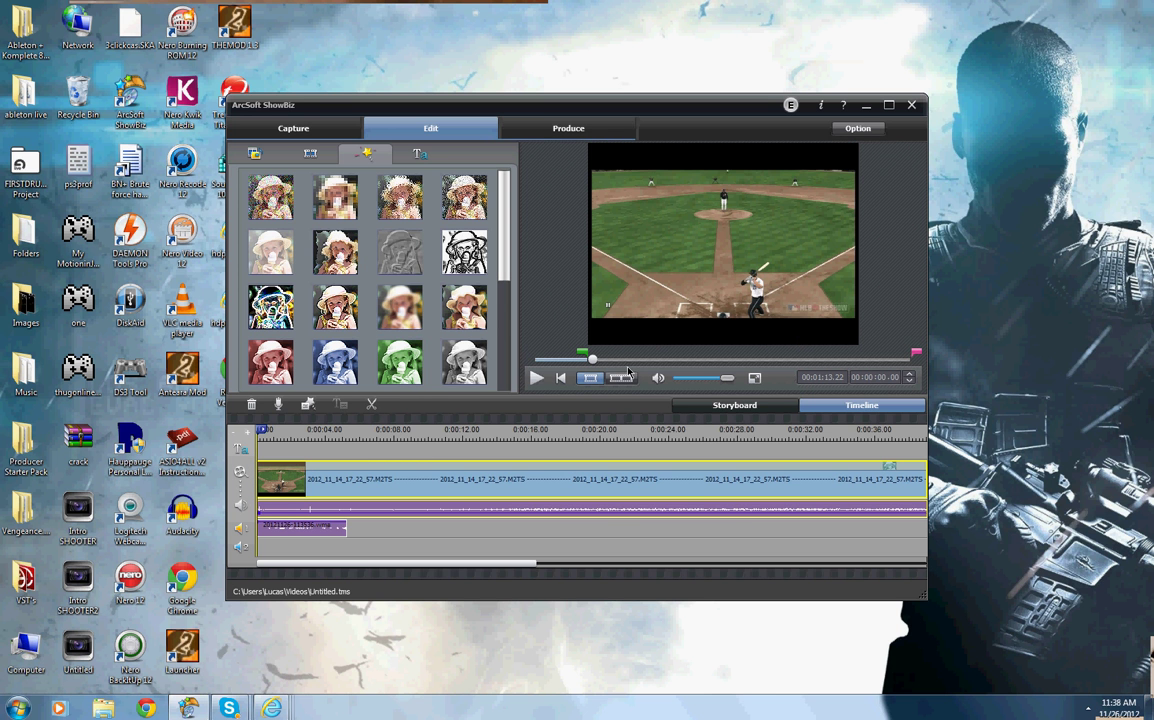
left_click(537, 378)
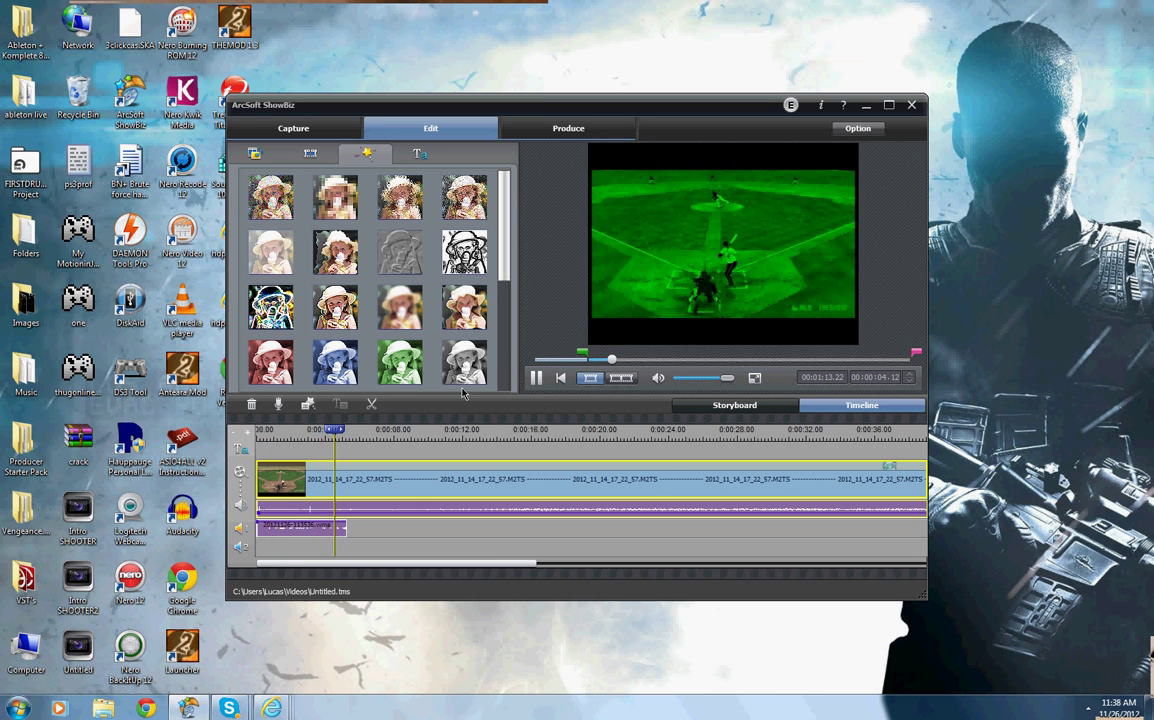
left_click(538, 378)
scroll(508, 385, "down", 5)
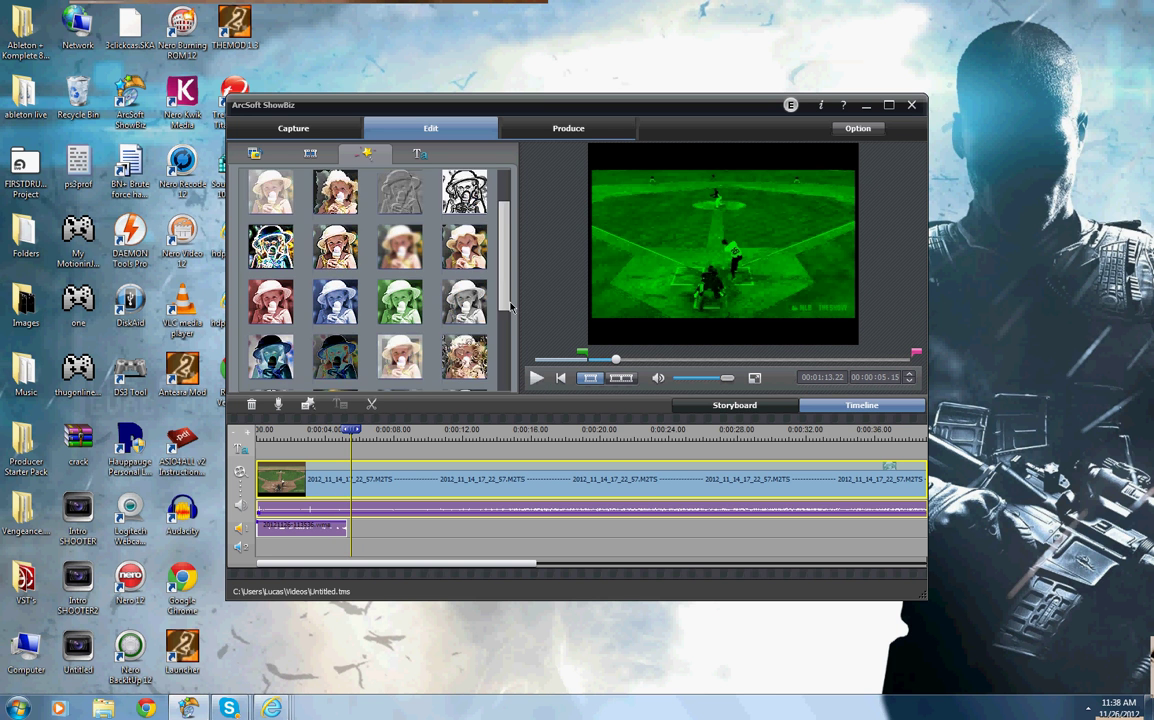
scroll(510, 385, "up", 3)
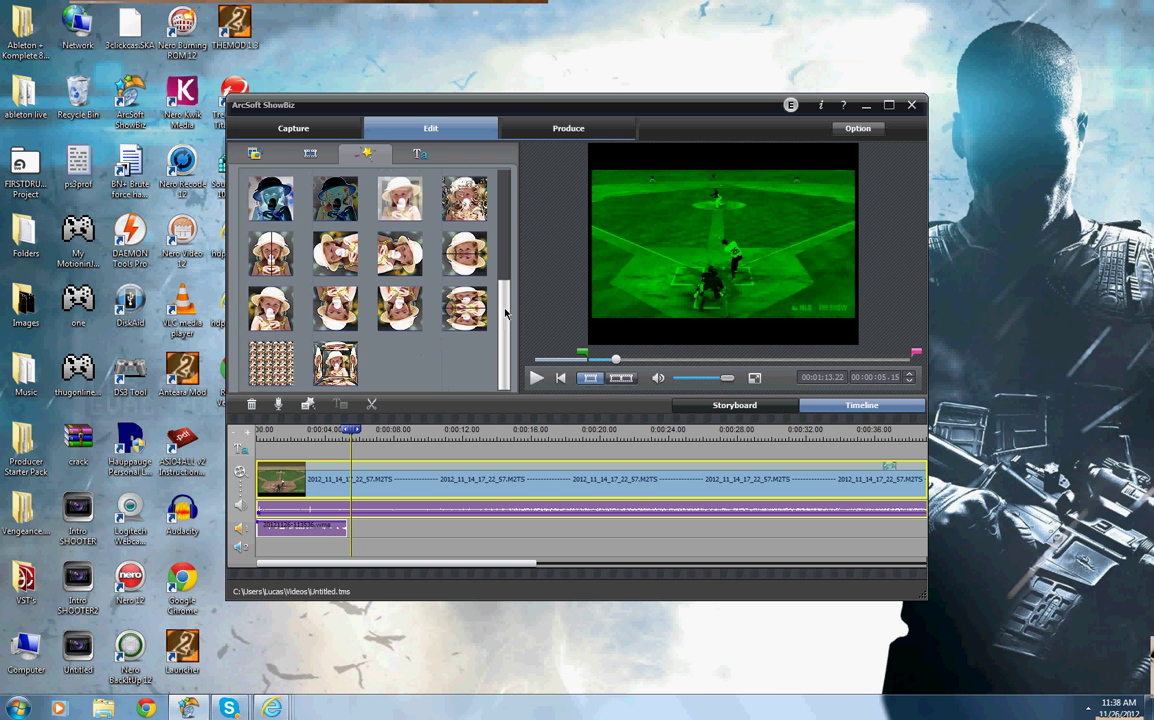
scroll(510, 385, "down", 4)
scroll(506, 300, "up", 5)
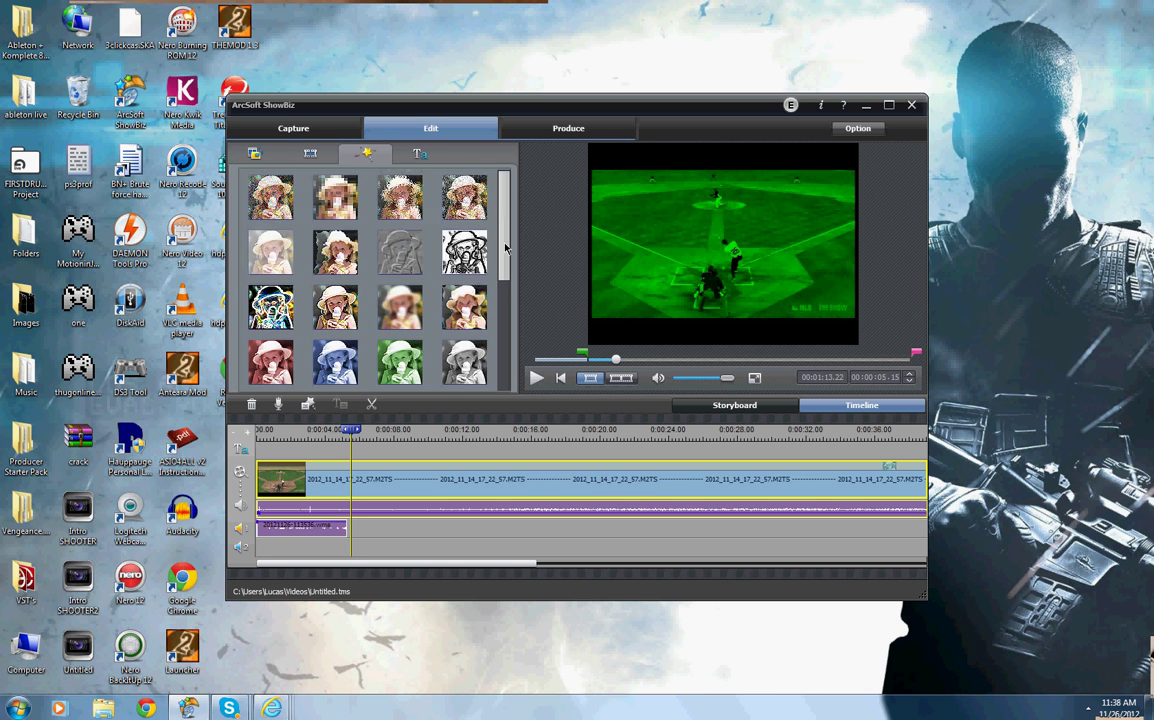
- Use Delete All Effects from This Clip on the baseball clip, then scroll the timeline to its end
right_click(313, 485)
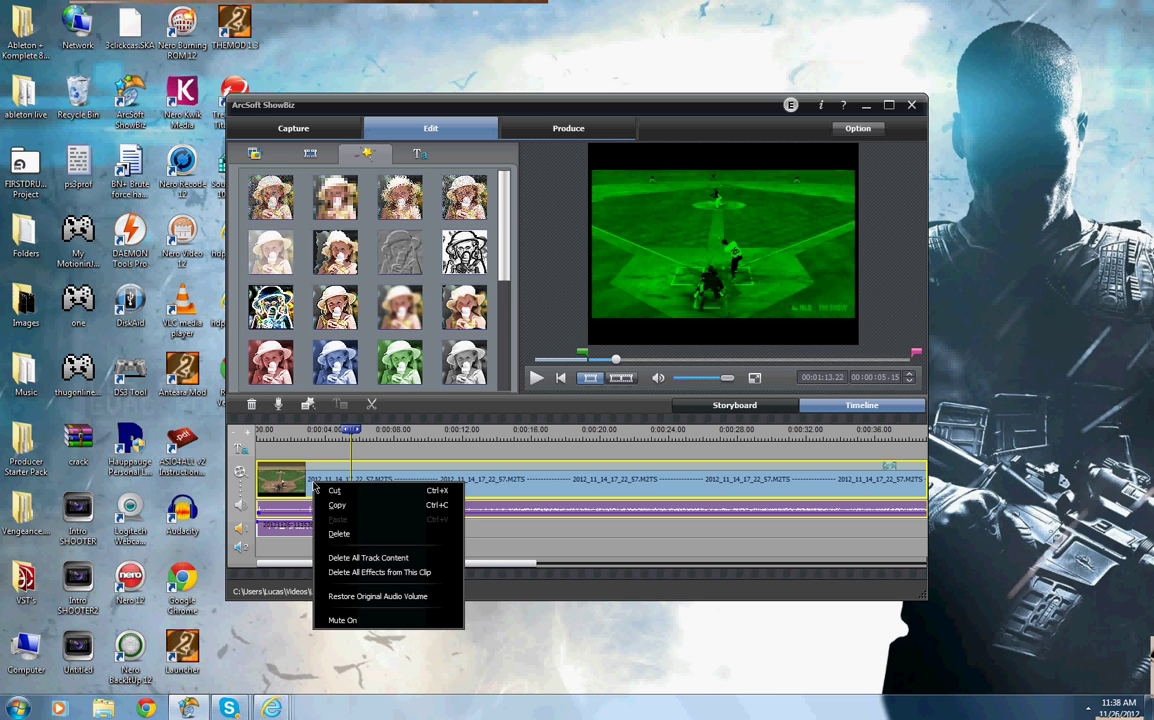
left_click(371, 576)
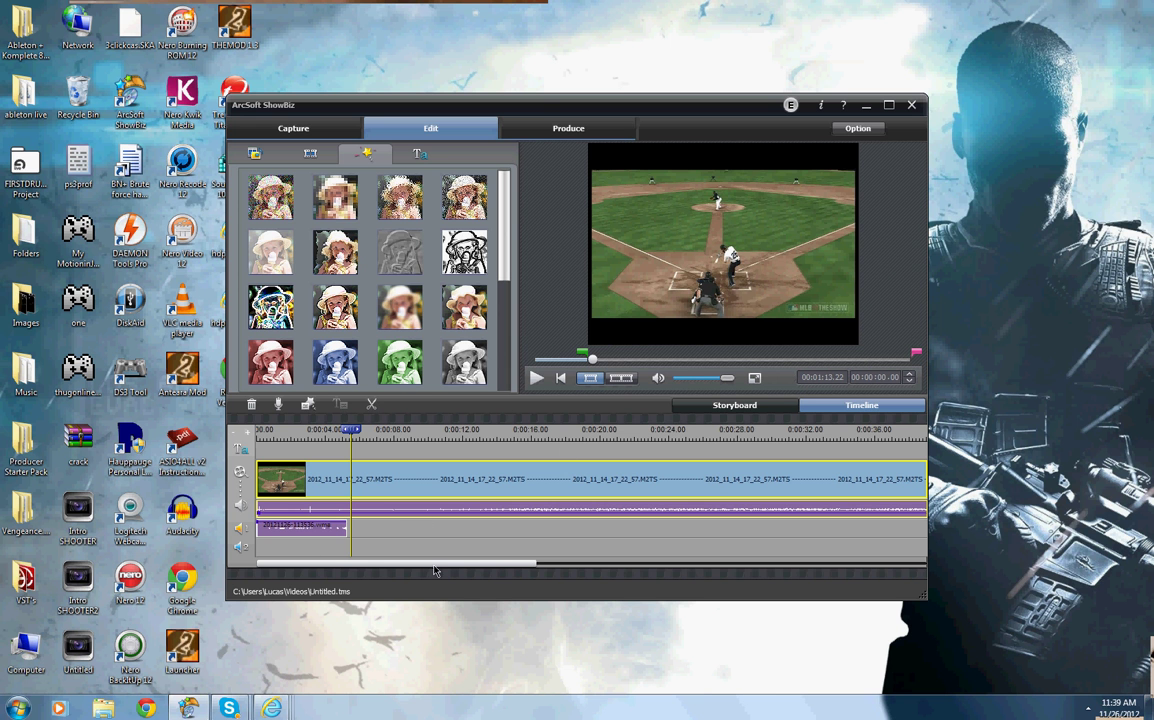
left_click_drag(435, 571, 769, 563)
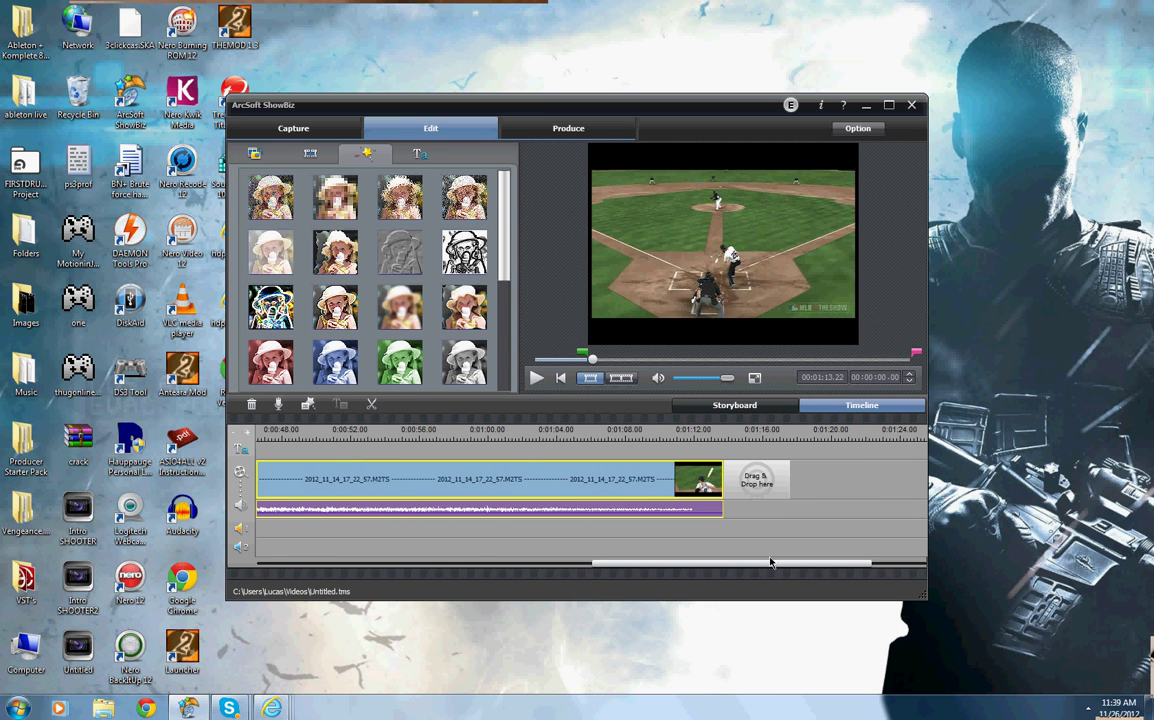
- Place the striped transition in the Drag & Drop slot right after the baseball clip
left_click(285, 158)
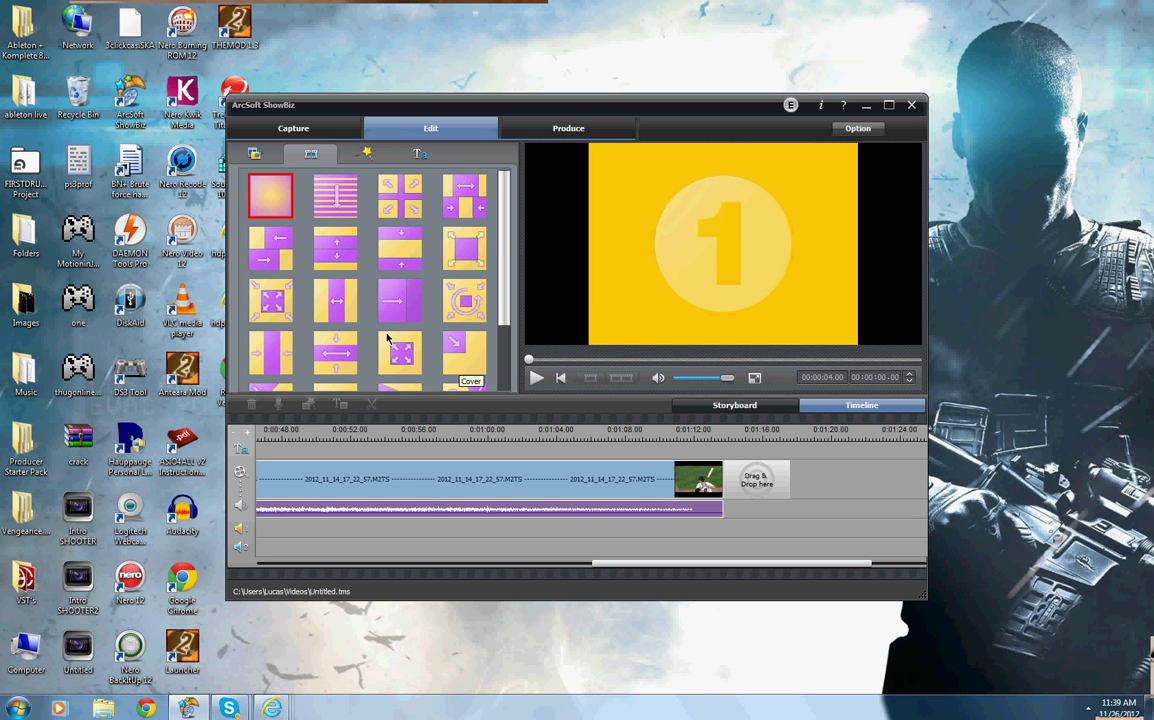
left_click(304, 194)
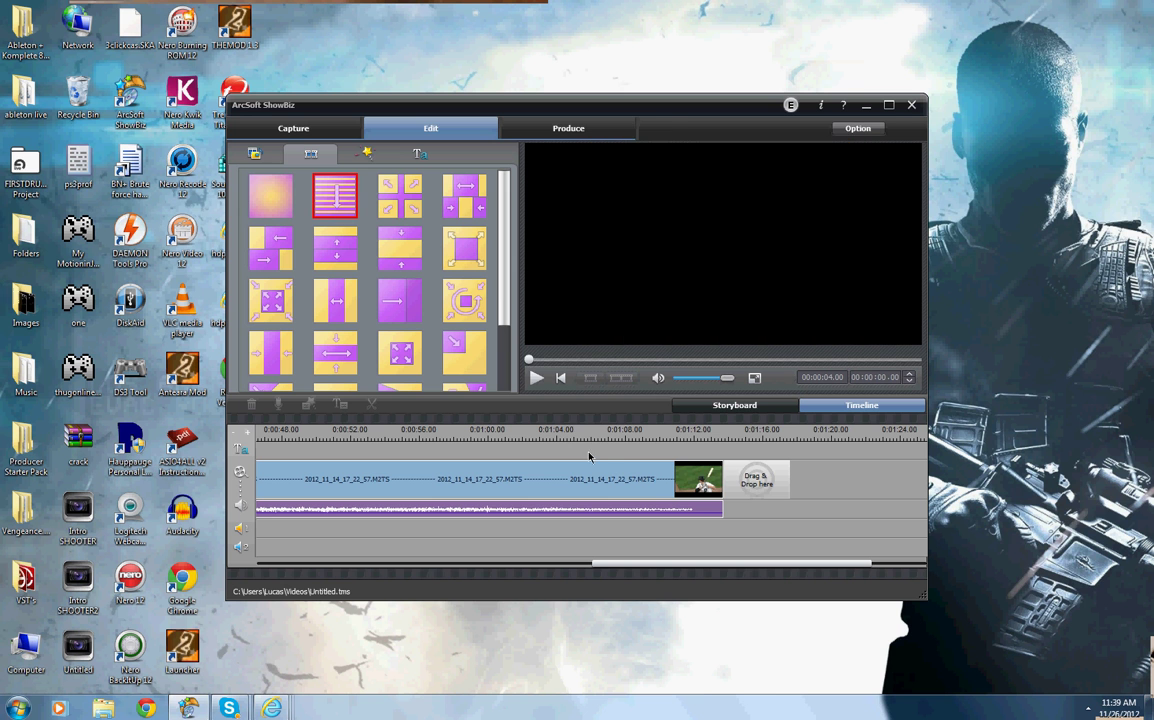
left_click_drag(589, 457, 756, 484)
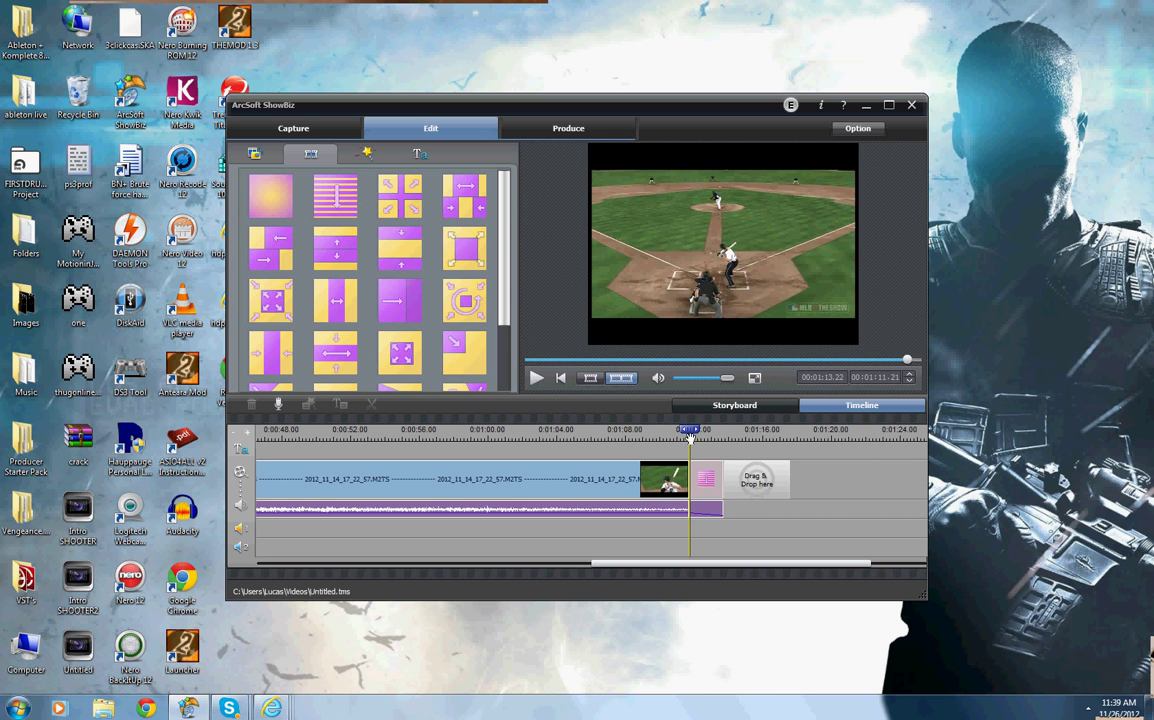
- Scrub the playhead to just before the transition and back toward the timeline start
mouse_move(681, 432)
left_mouse_down()
mouse_move(655, 433)
mouse_move(676, 432)
left_mouse_up()
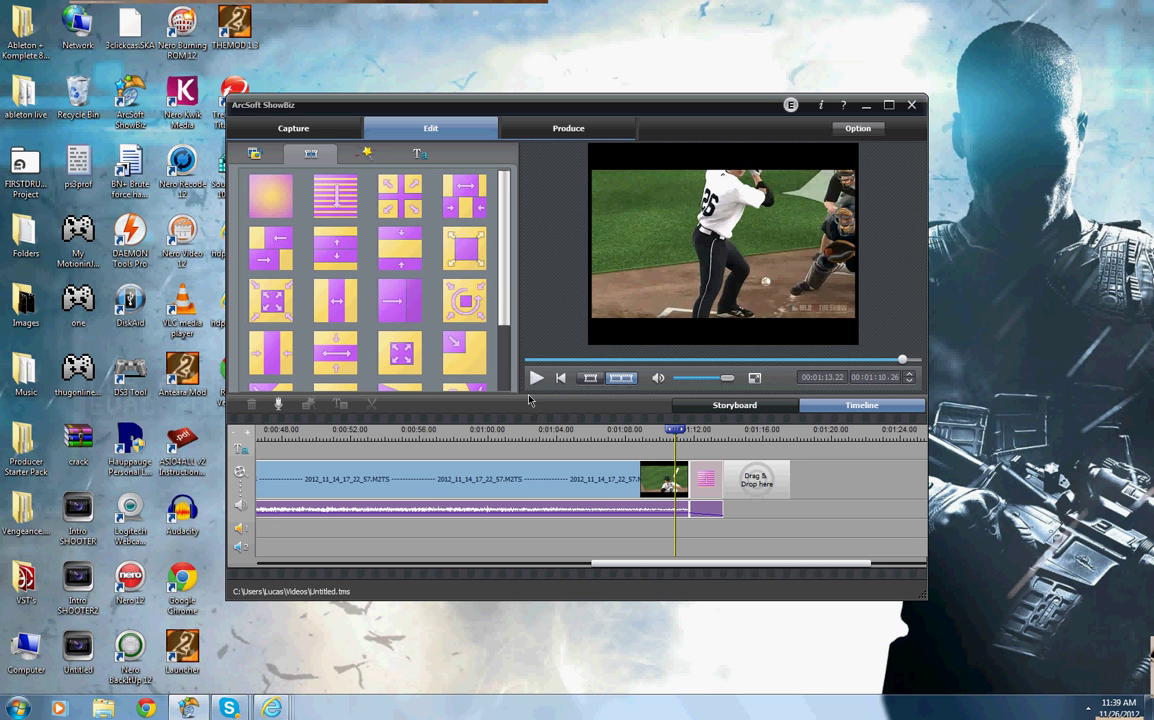
left_click_drag(679, 432, 224, 431)
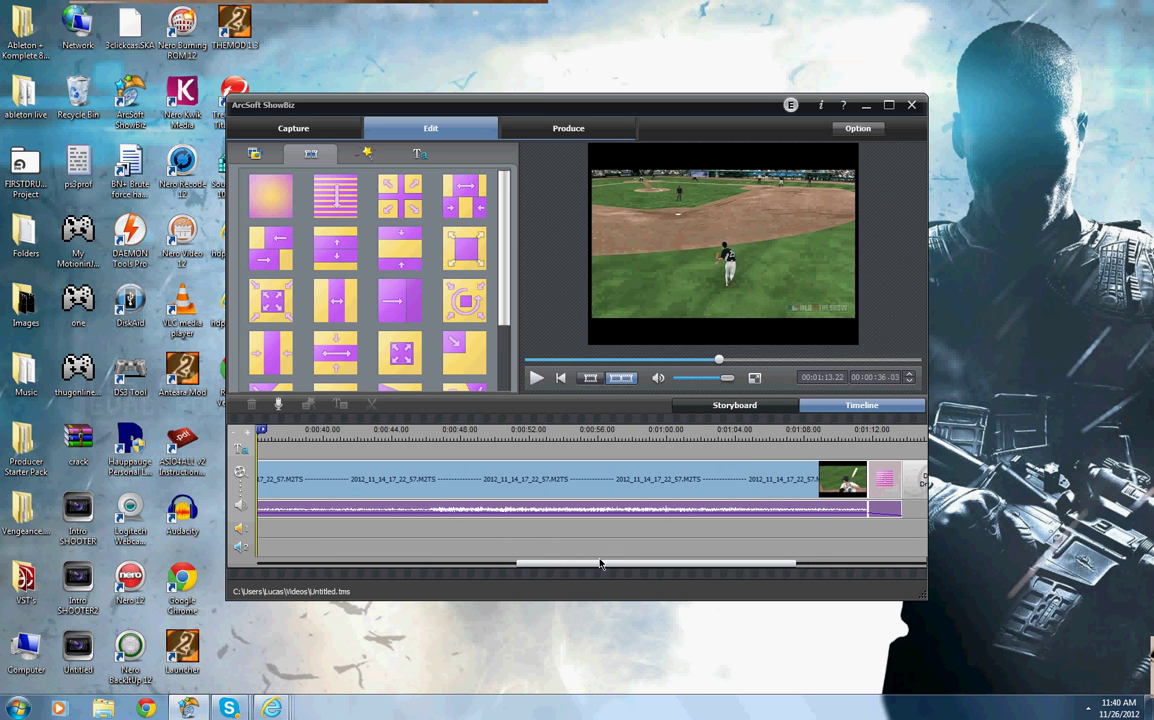
left_click_drag(598, 563, 335, 580)
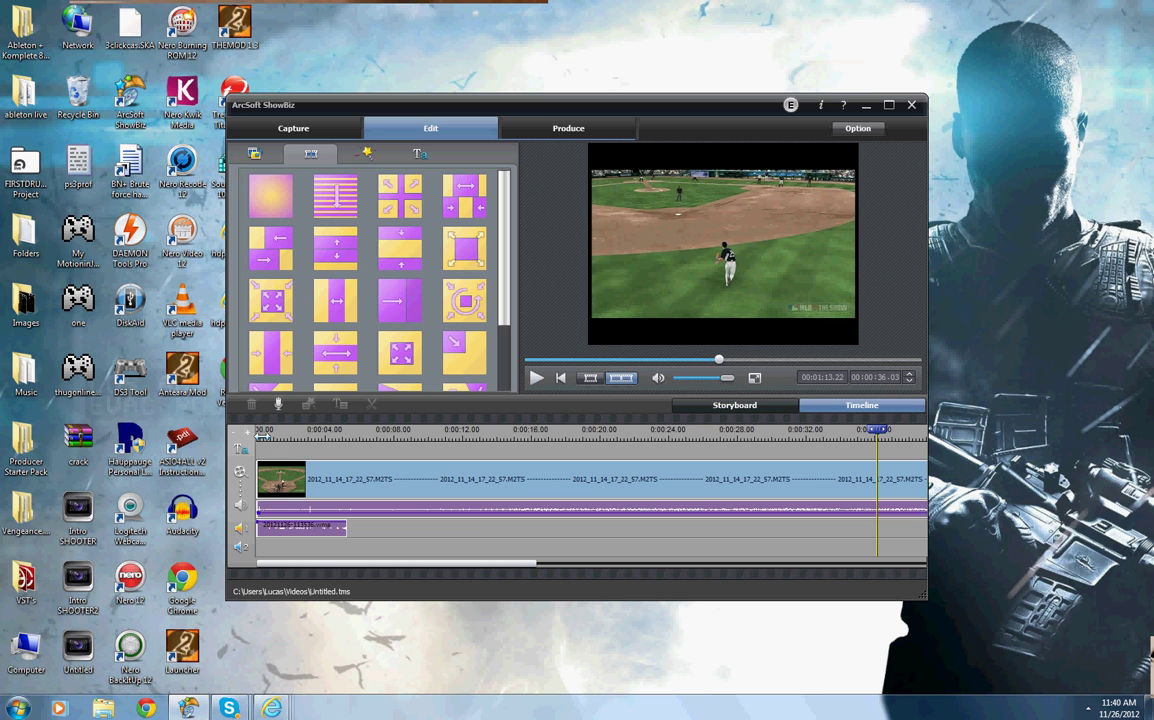
- Play and pause an Entire Project preview from the start, then switch to the Produce module
left_click(262, 431)
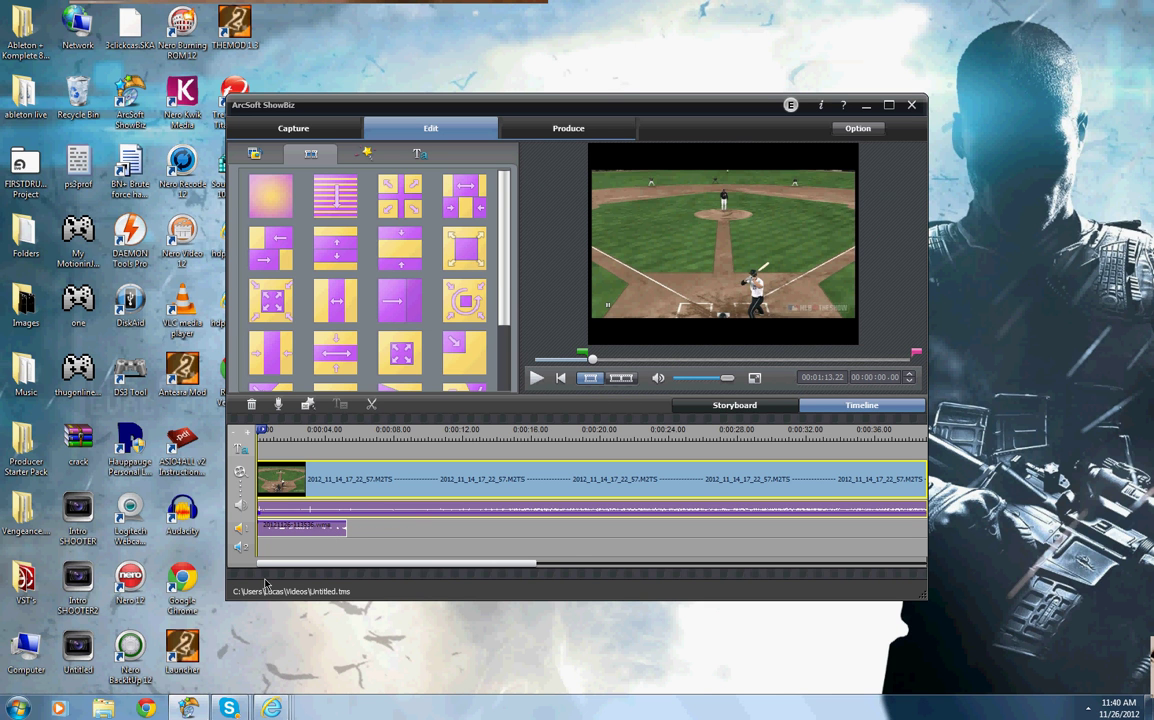
left_click(622, 378)
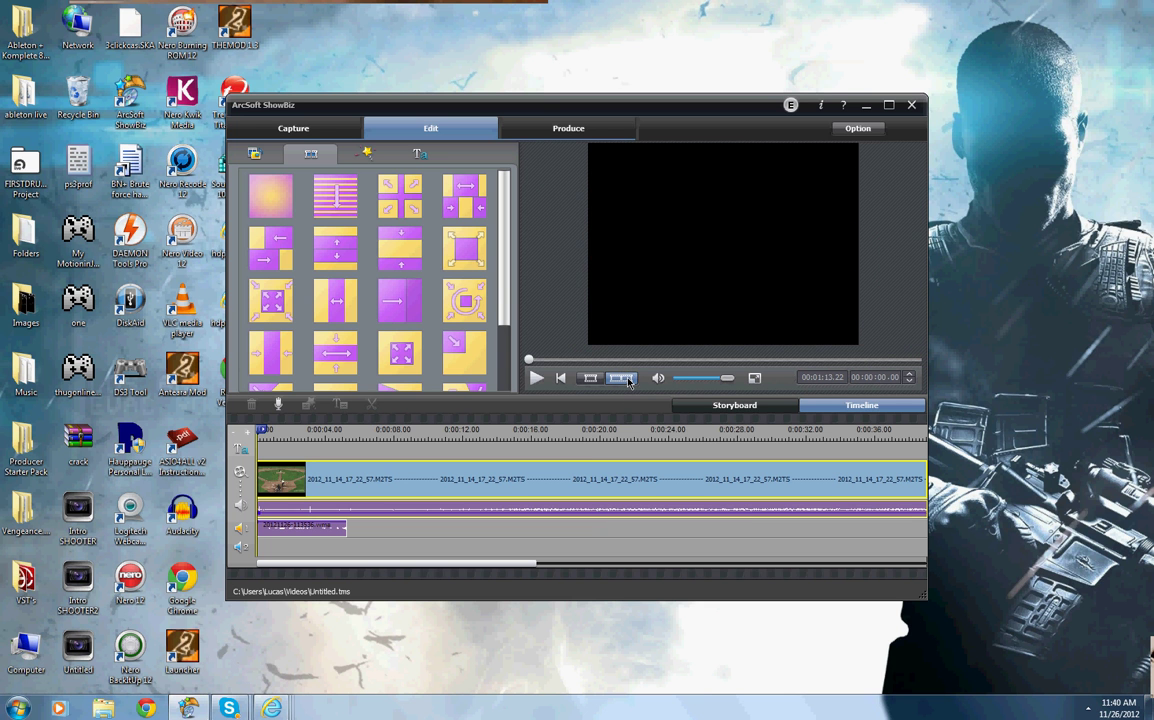
left_click(539, 379)
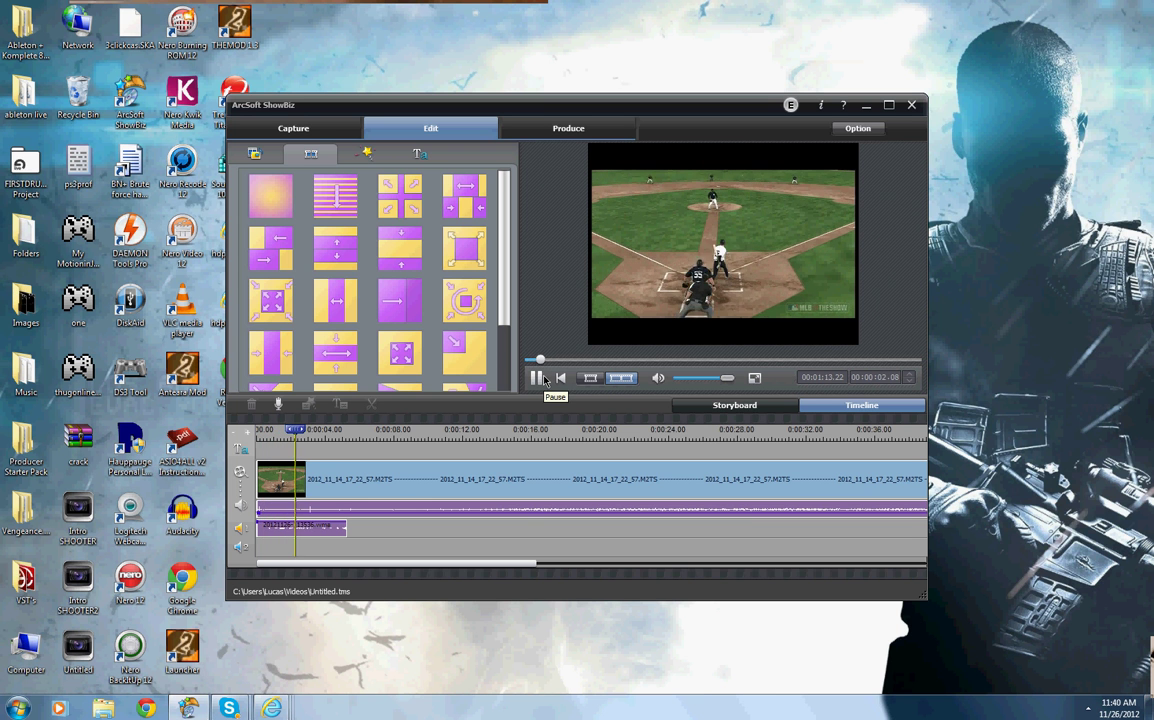
left_click(538, 378)
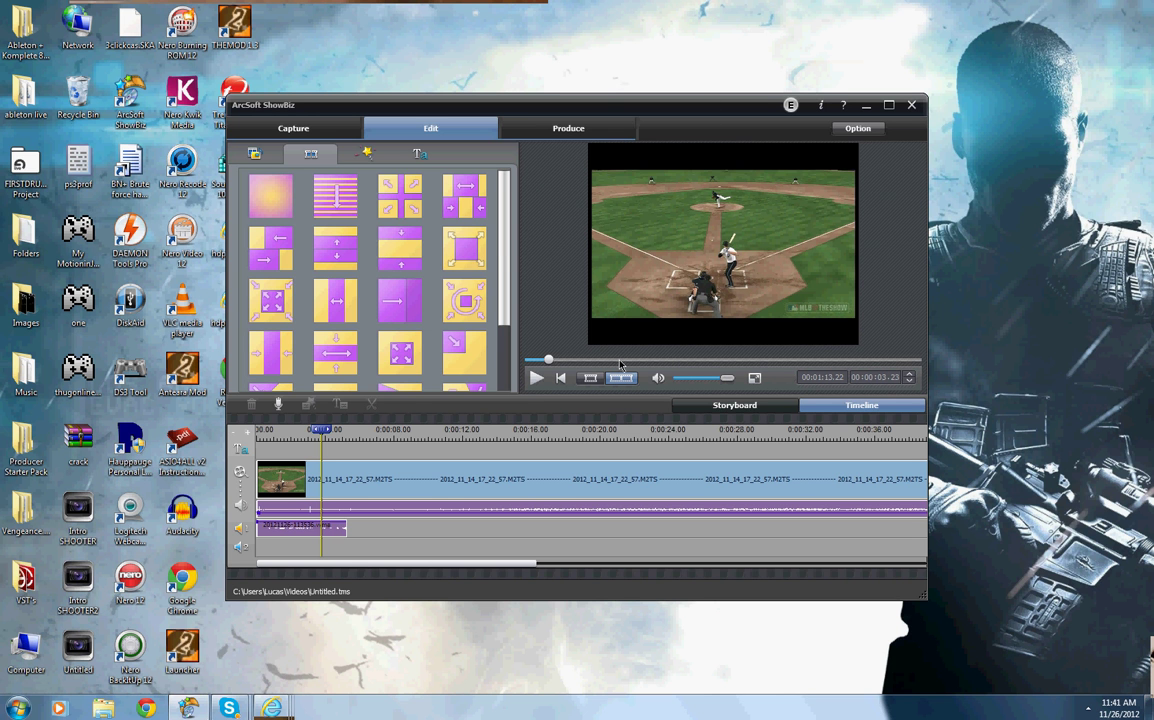
left_click(516, 139)
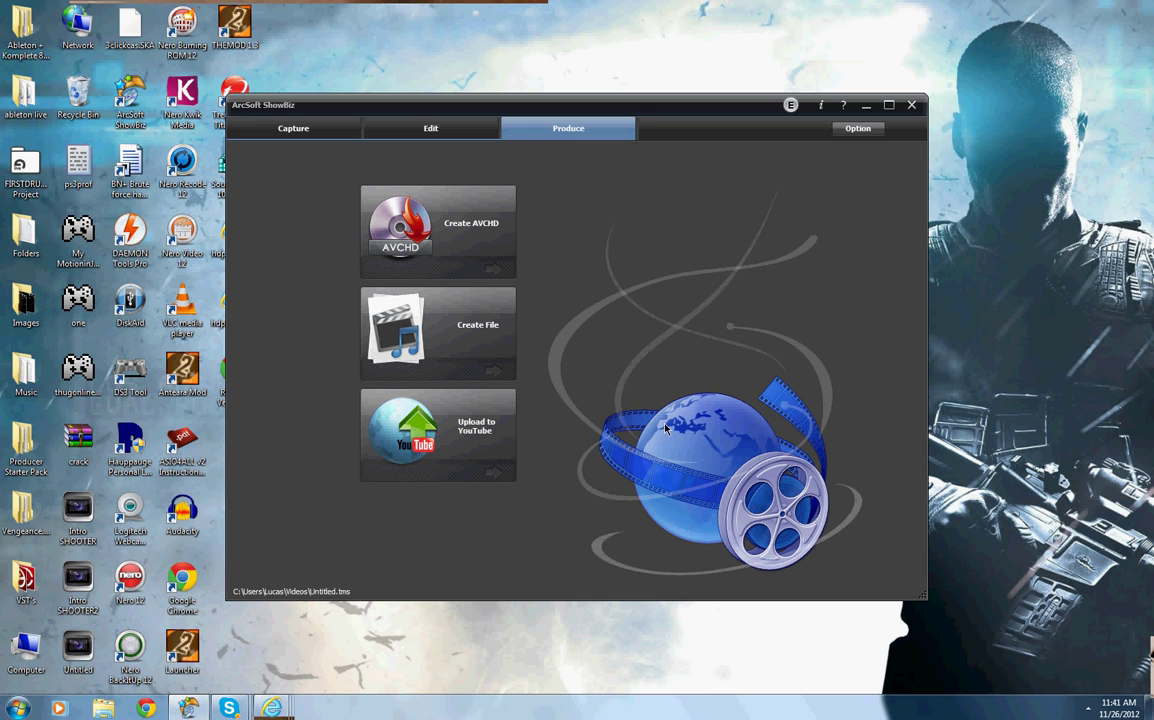
- Save Create File settings as AVI at 1920x1080, 29.97 fps and 192Kbps audio
left_click(456, 344)
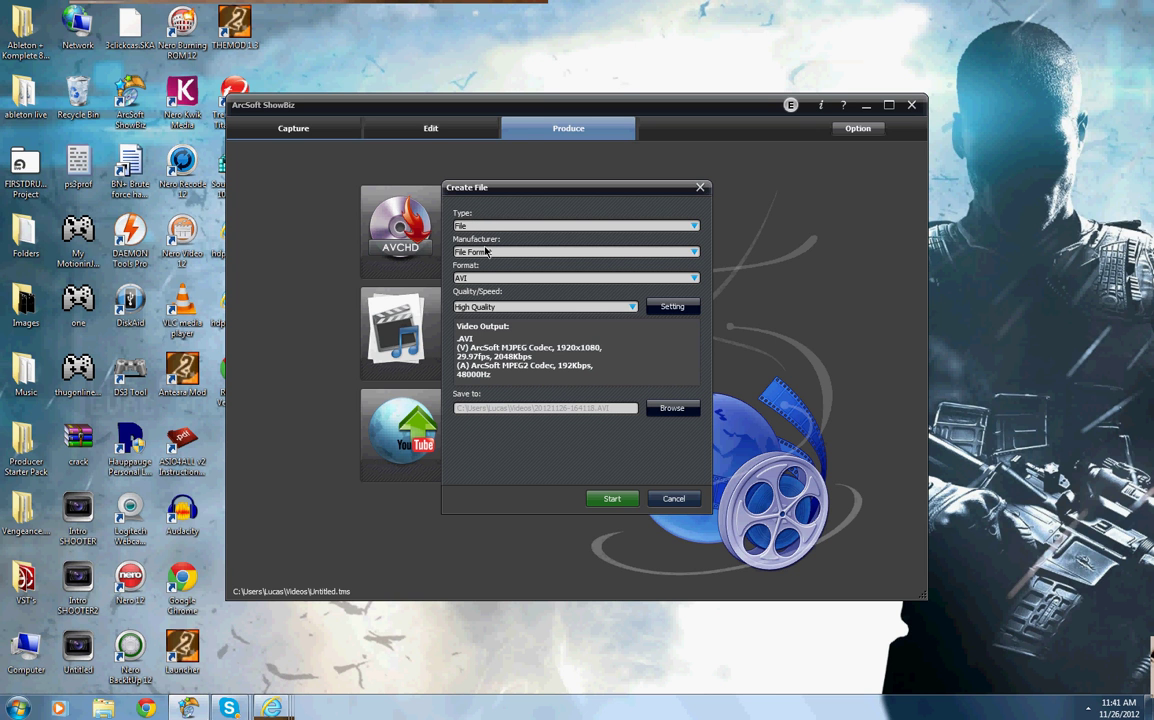
left_click(695, 279)
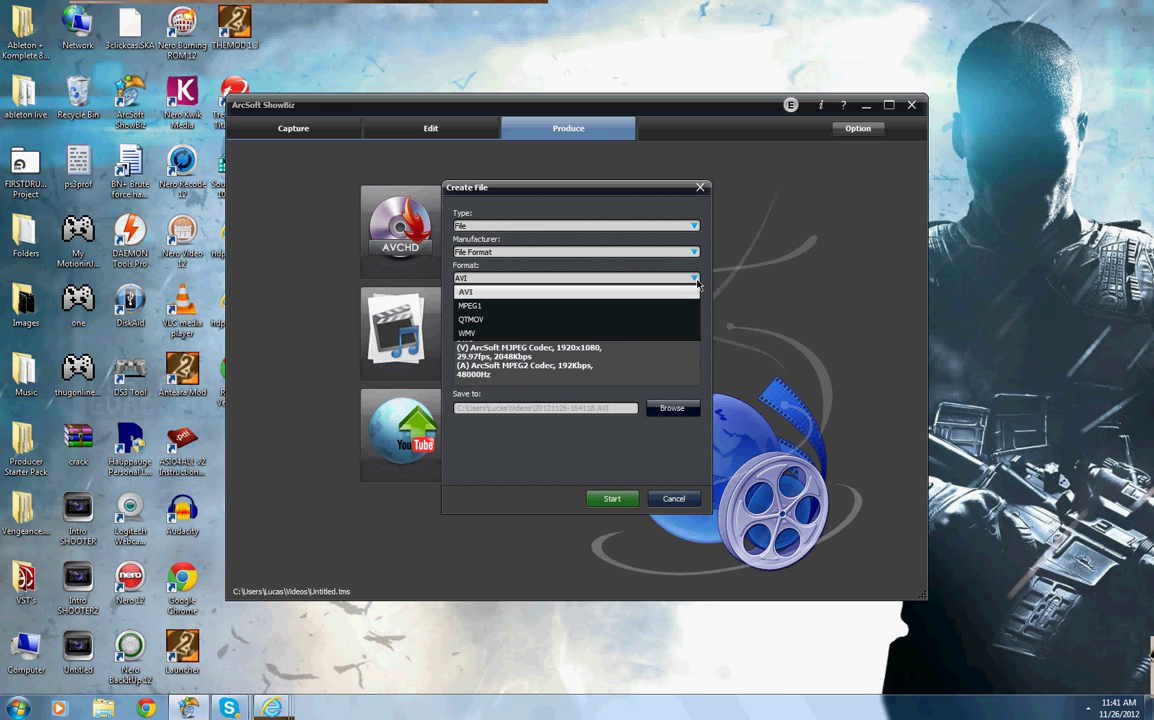
left_click(695, 289)
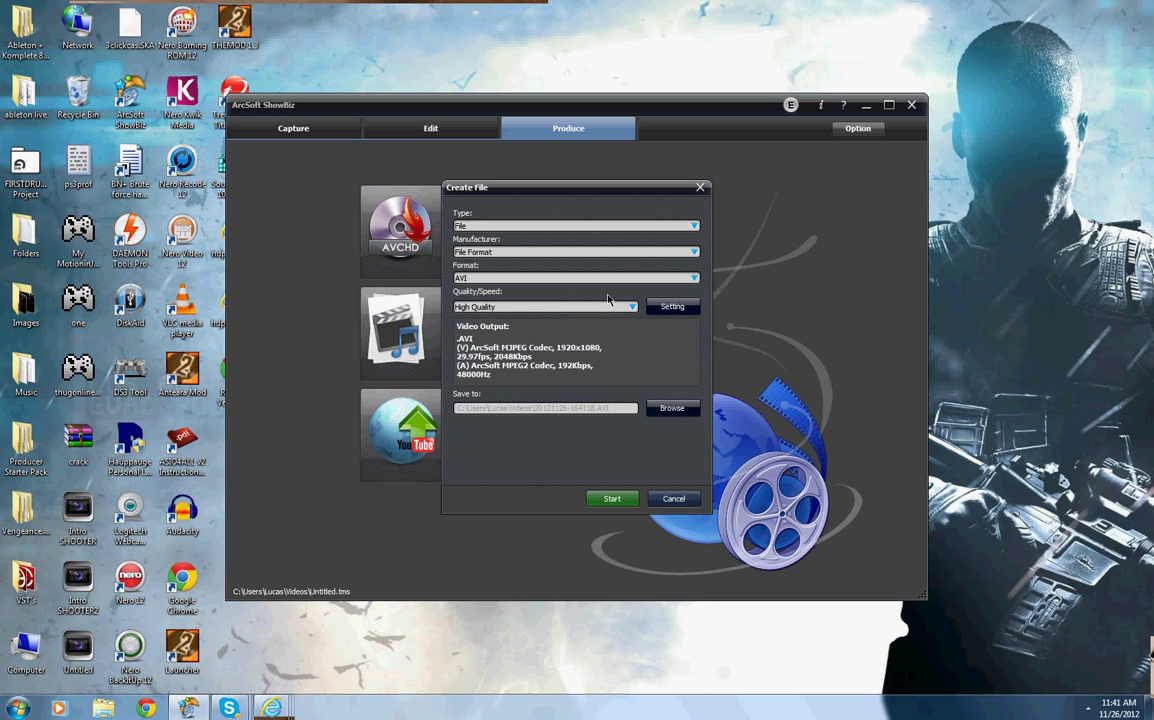
left_click(665, 310)
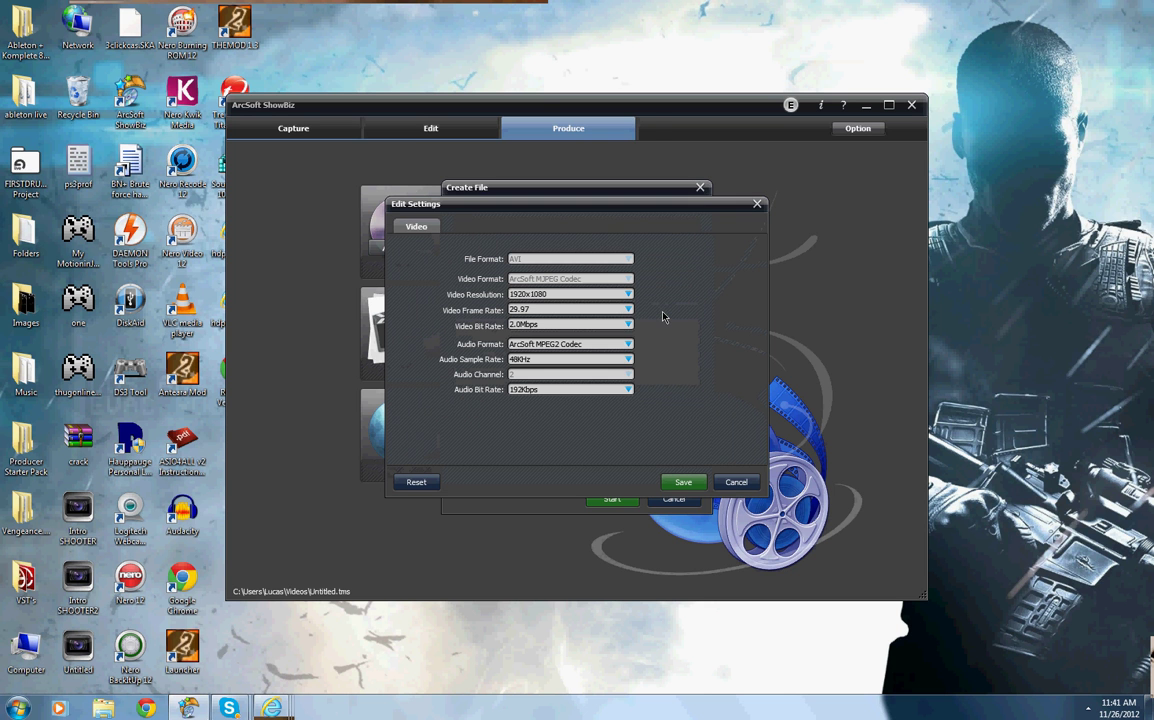
left_click(630, 391)
left_click(631, 391)
left_click(630, 296)
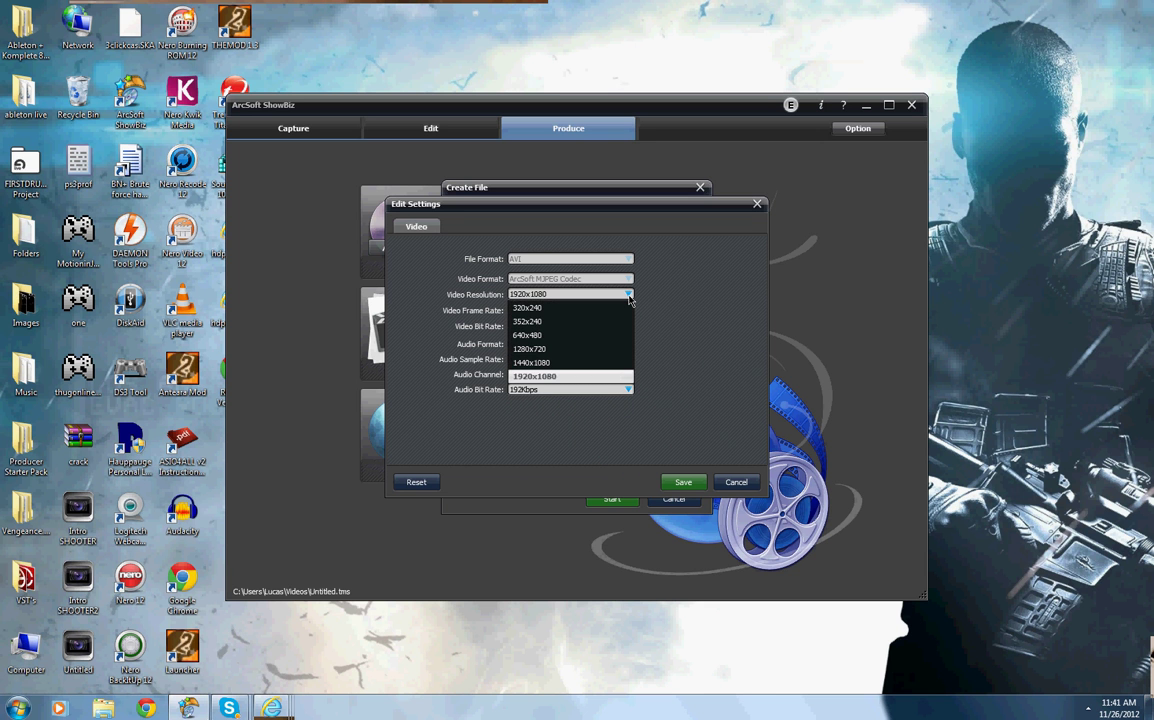
left_click(630, 296)
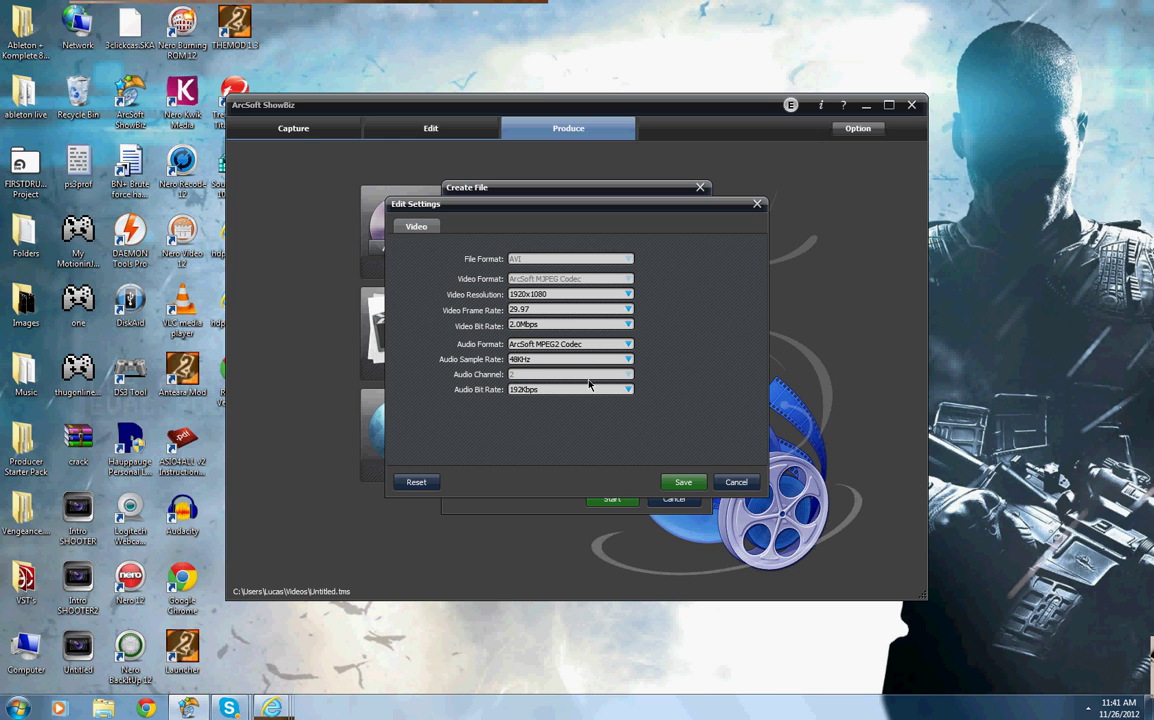
left_click(629, 311)
left_click(630, 336)
left_click(736, 483)
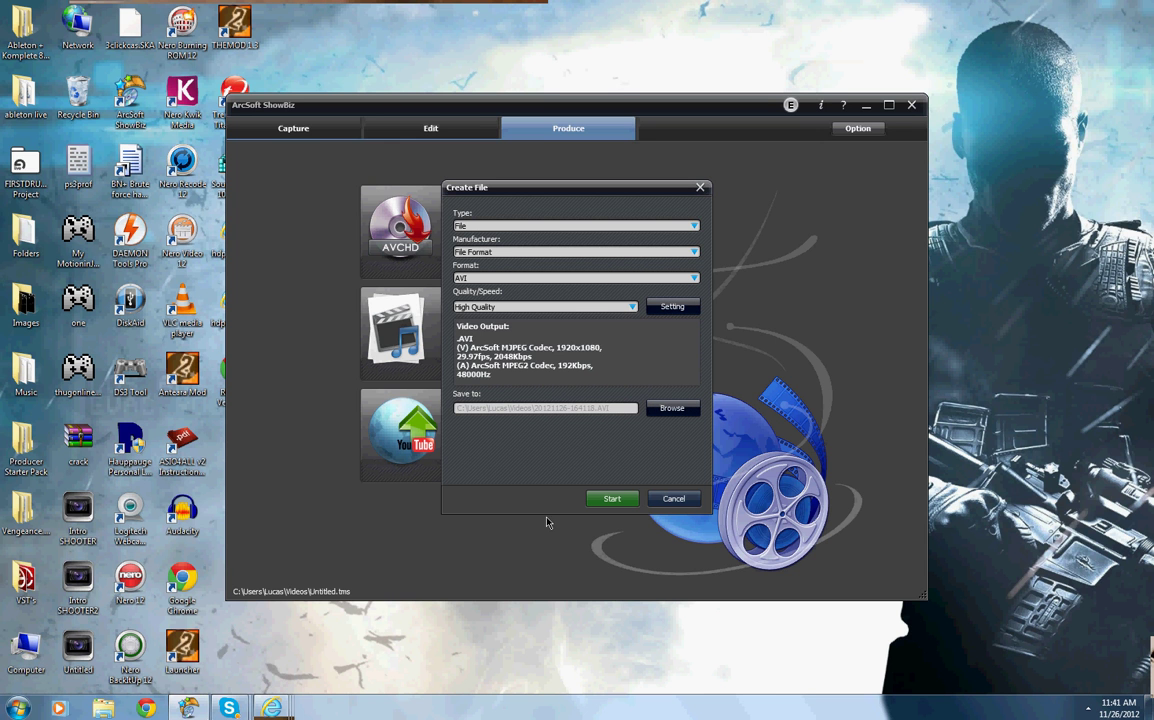
- Start the AVI export, cancel it at about 6% and confirm, then reveal the hidden tray icons
left_click(609, 499)
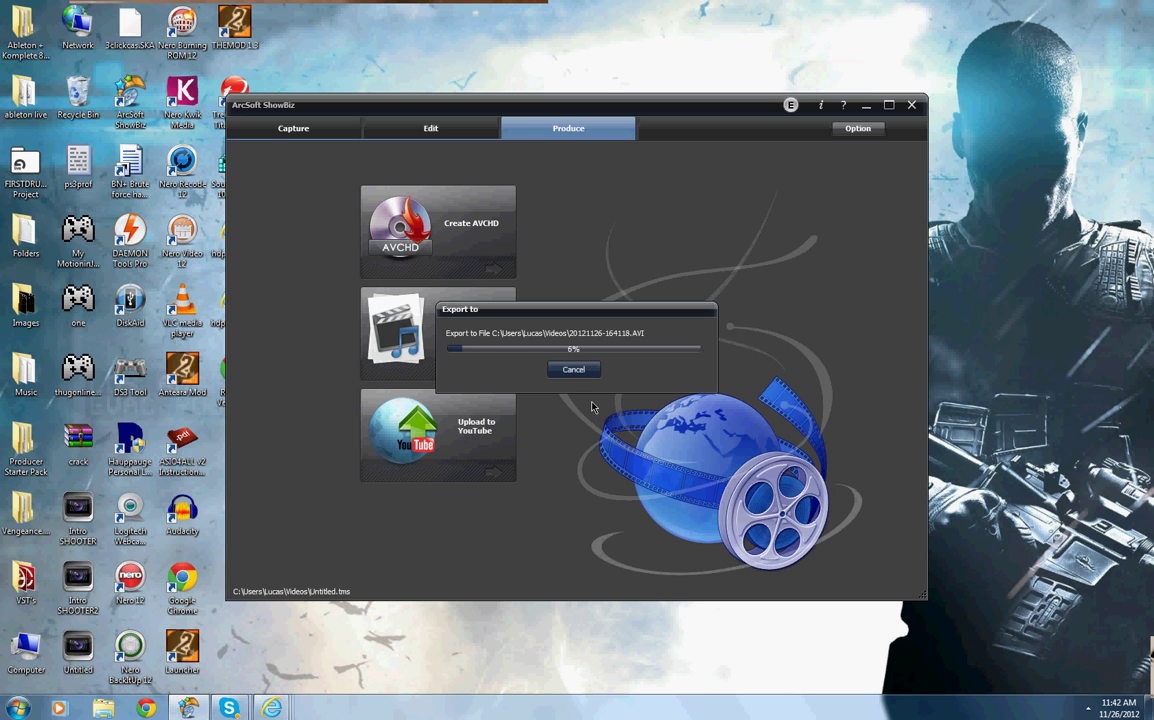
left_click(573, 370)
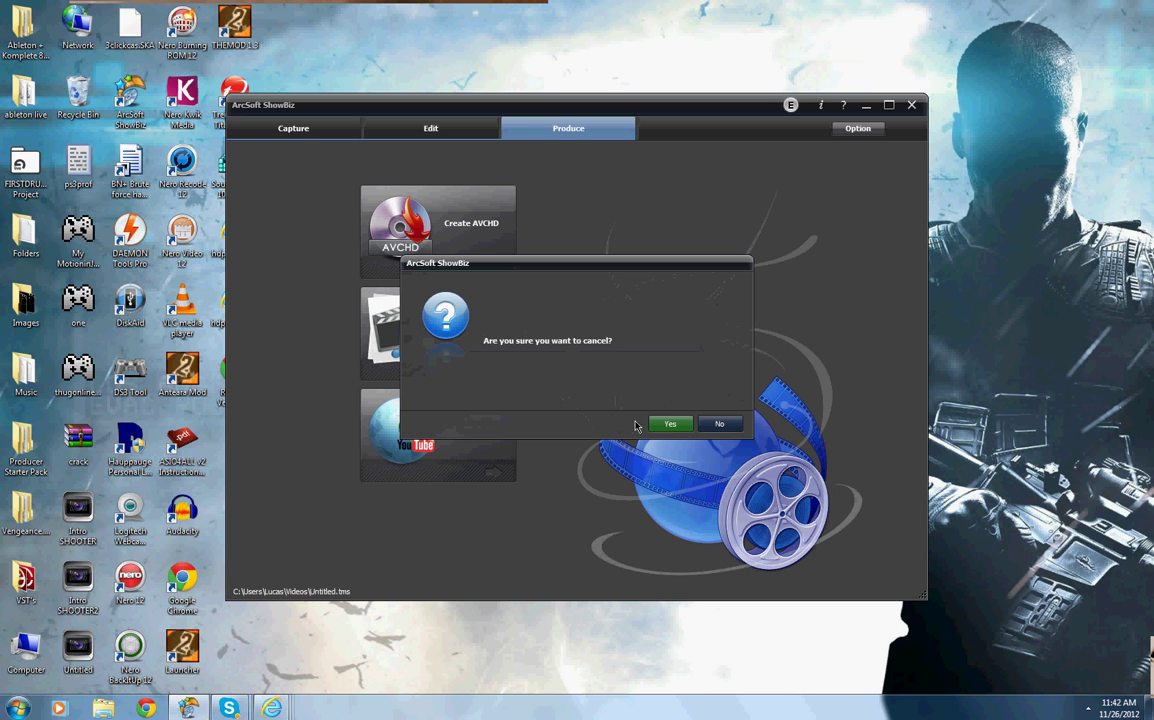
left_click(665, 426)
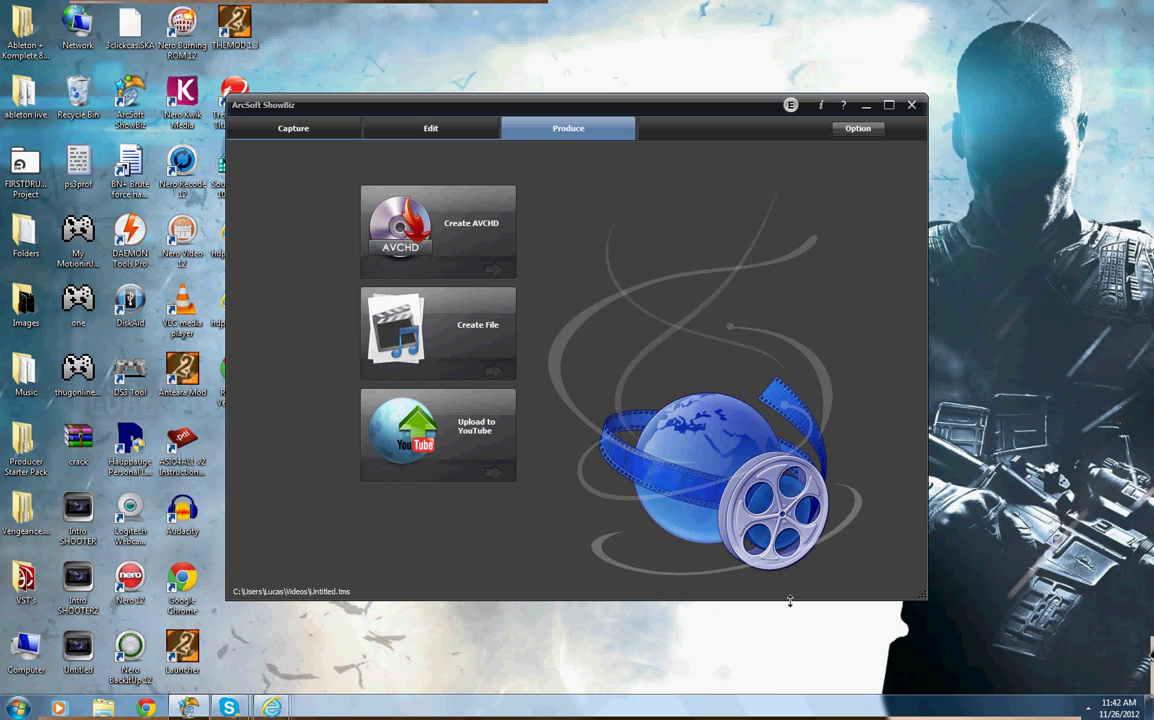
left_click(1088, 709)
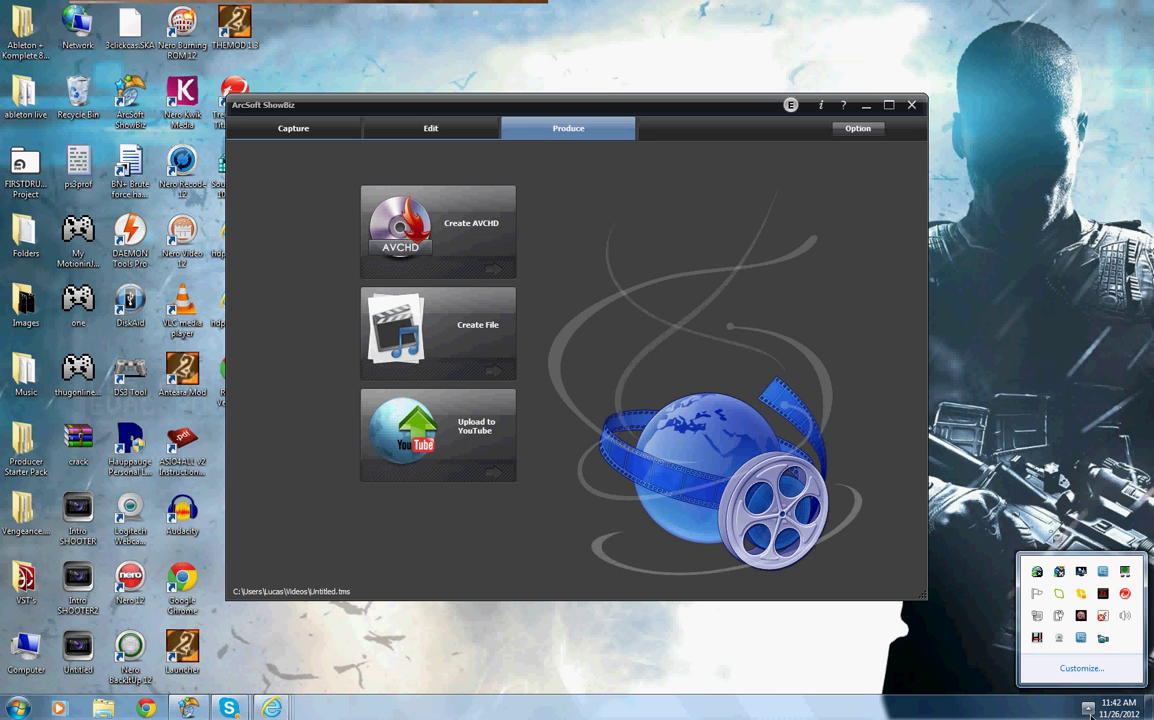